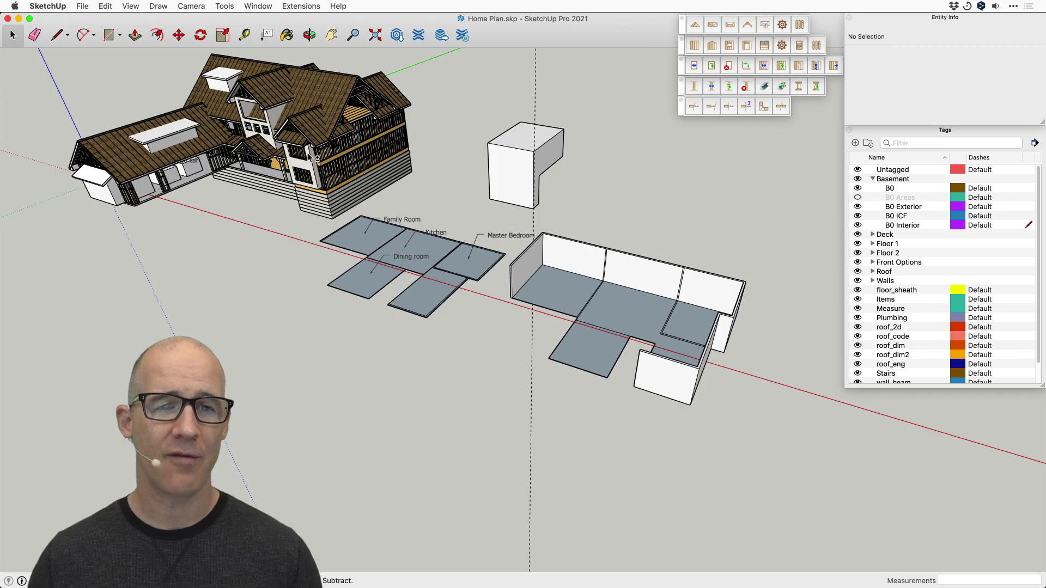
Step: Orbit, pan and zoom from the house to the walled basement shell and labelled floor-plan tiles
middle_drag(623, 296, 469, 264)
scroll(544, 208, up, 8)
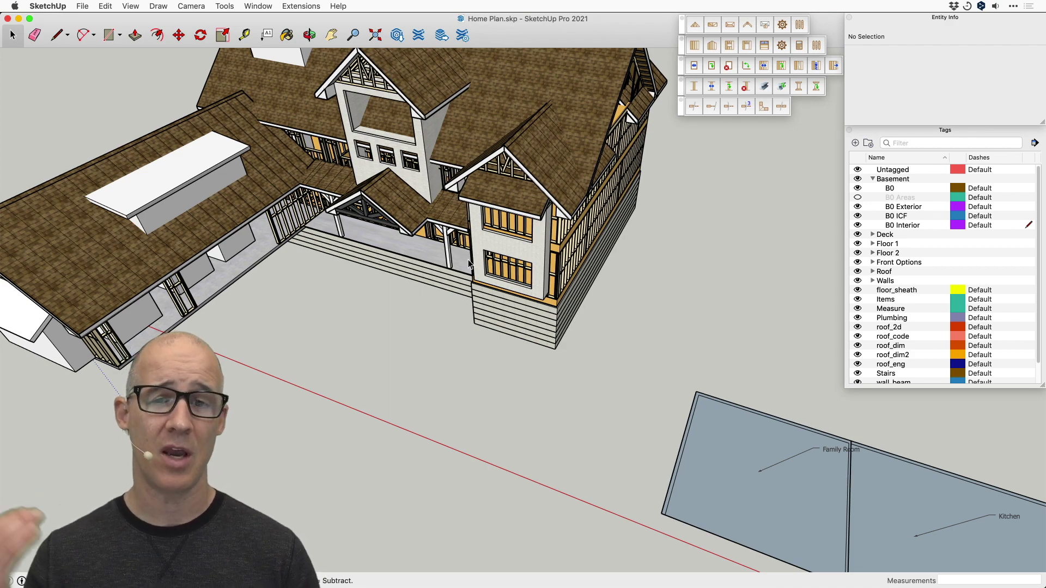
middle_drag(549, 271, 501, 268)
middle_drag(546, 294, 605, 289)
middle_drag(705, 390, 641, 319)
middle_drag(745, 354, 639, 337)
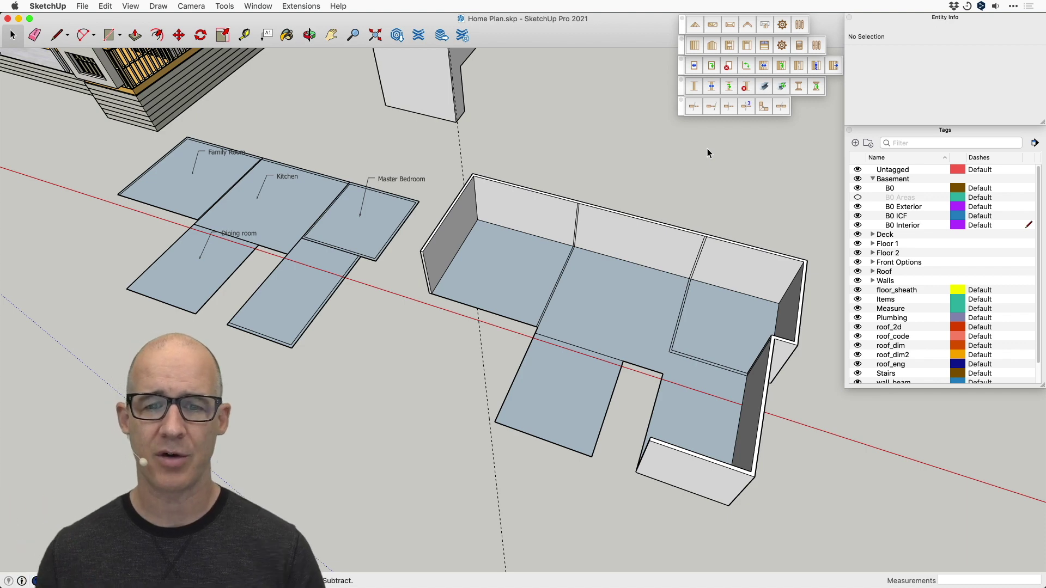
Step: Zoom and orbit so the basement walls face forward, then return to Select
scroll(635, 266, down, 2)
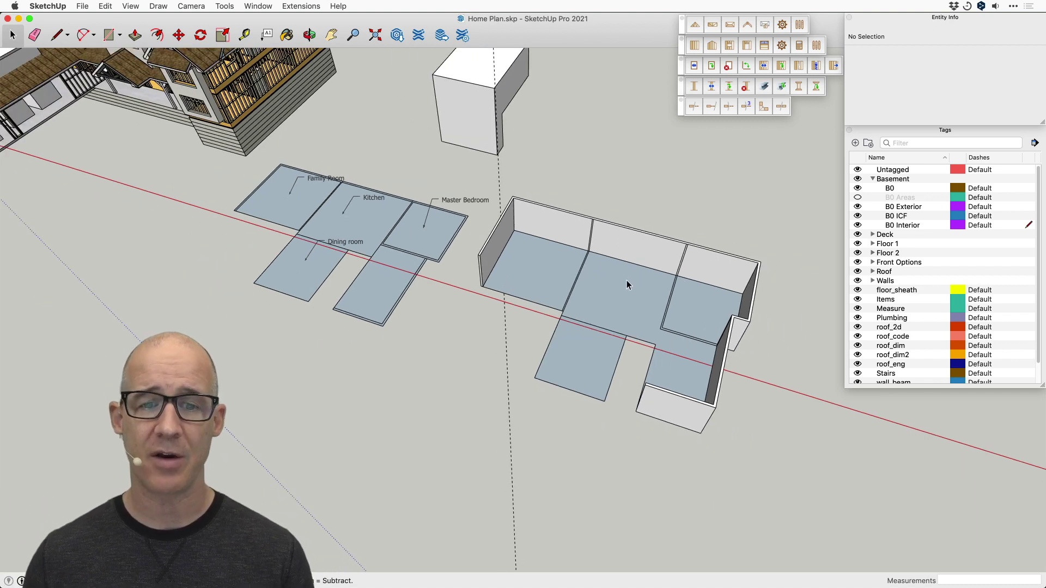
scroll(626, 280, up, 5)
mouse_move(627, 285)
middle_down()
mouse_move(623, 334)
mouse_move(616, 250)
middle_up()
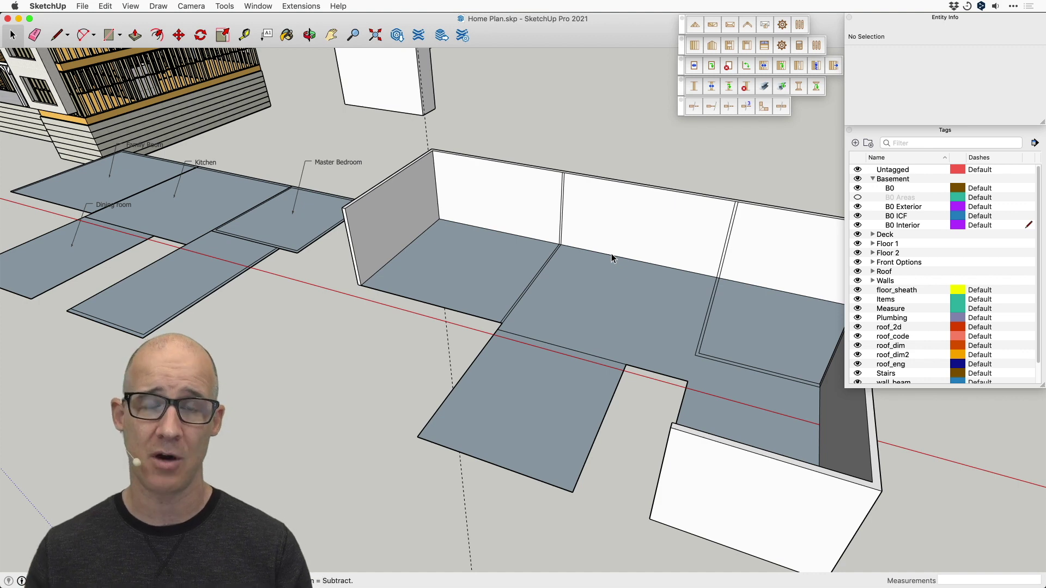
scroll(606, 306, down, 2)
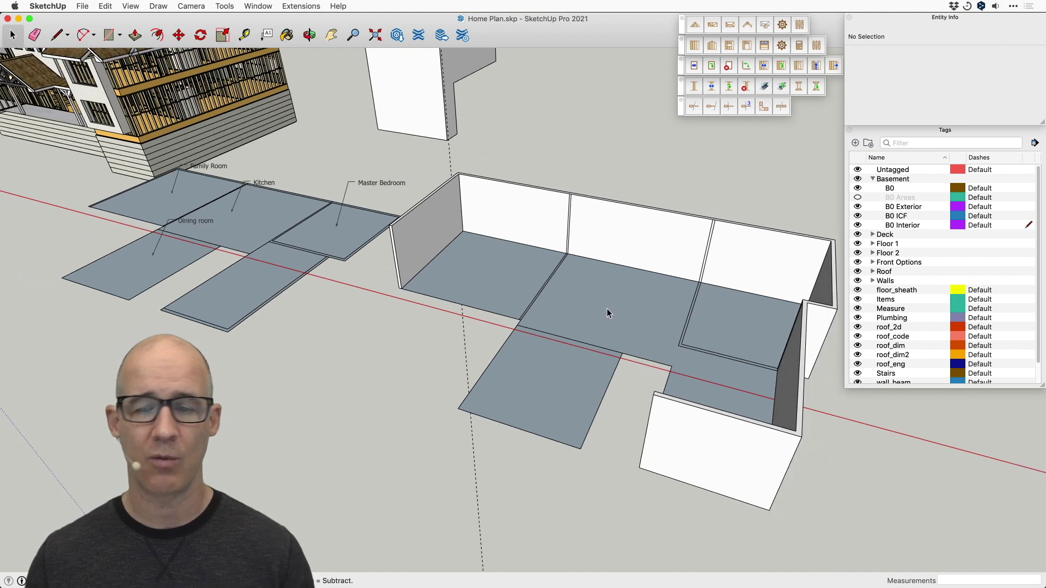
scroll(618, 307, up, 1)
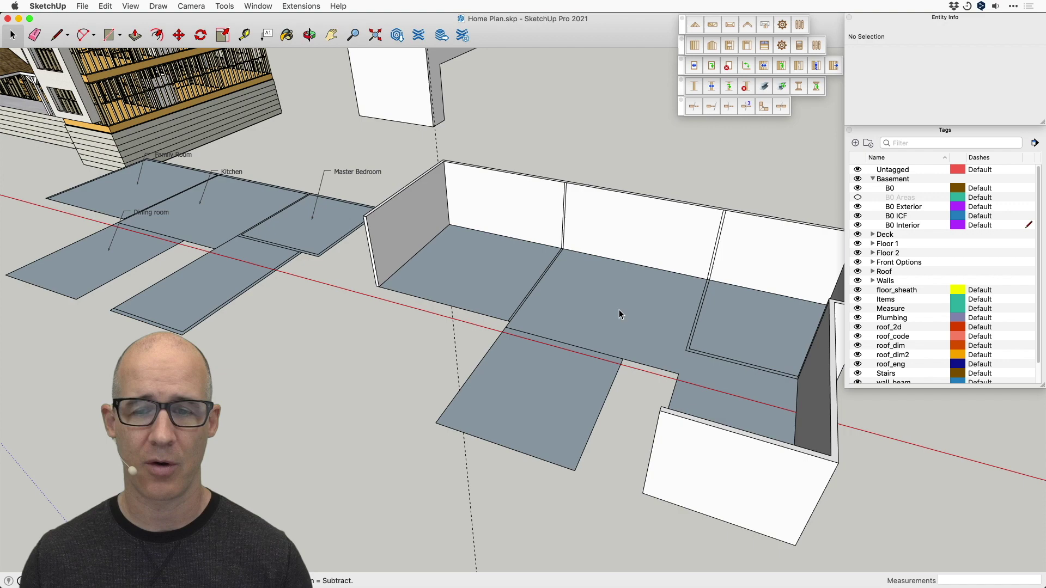
key(o)
drag(653, 323, 622, 316)
key(space)
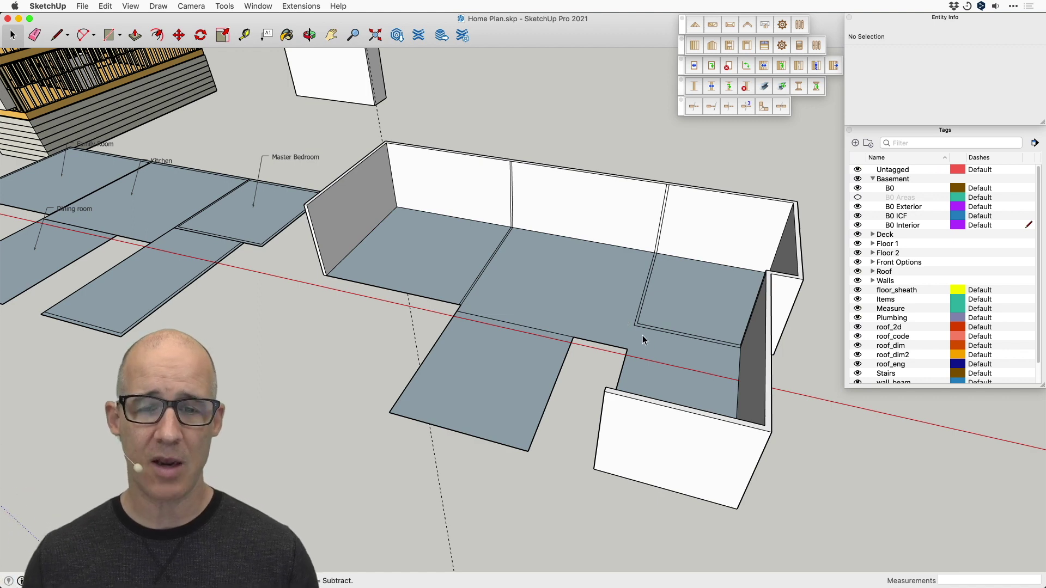
Step: Orbit around the basement for a close look at its interior walls and grey floor tiles
middle_drag(642, 335, 587, 327)
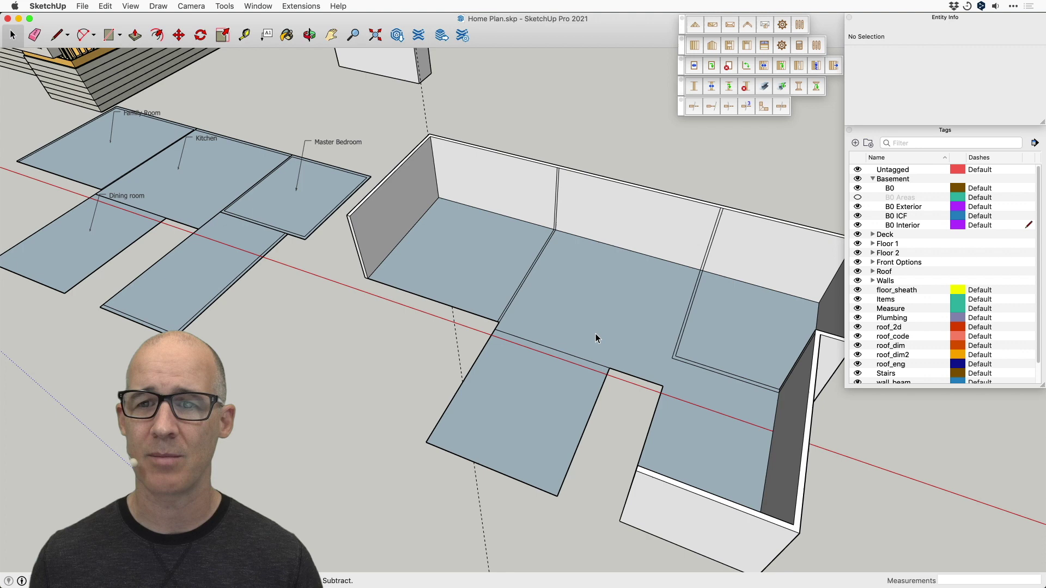
mouse_move(597, 329)
middle_down()
mouse_move(623, 320)
mouse_move(581, 326)
middle_up()
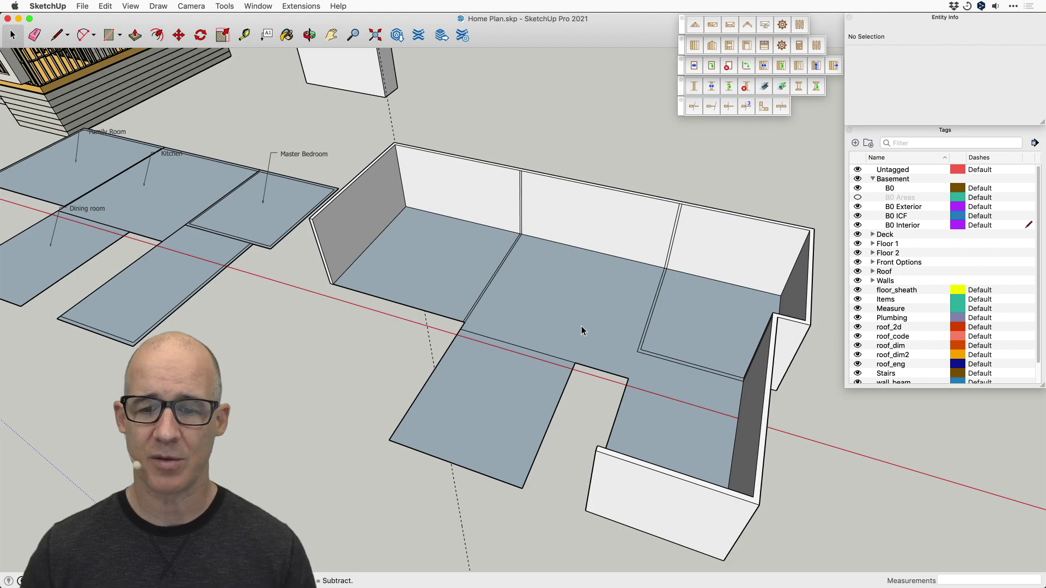
middle_drag(604, 371, 615, 333)
scroll(562, 316, up, 3)
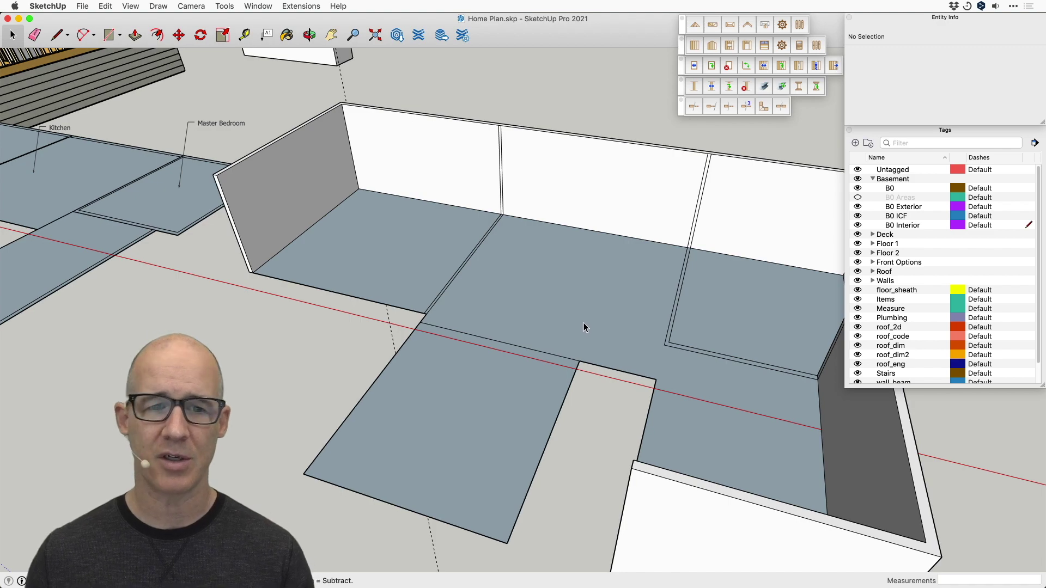
middle_drag(586, 322, 533, 328)
middle_drag(603, 364, 643, 327)
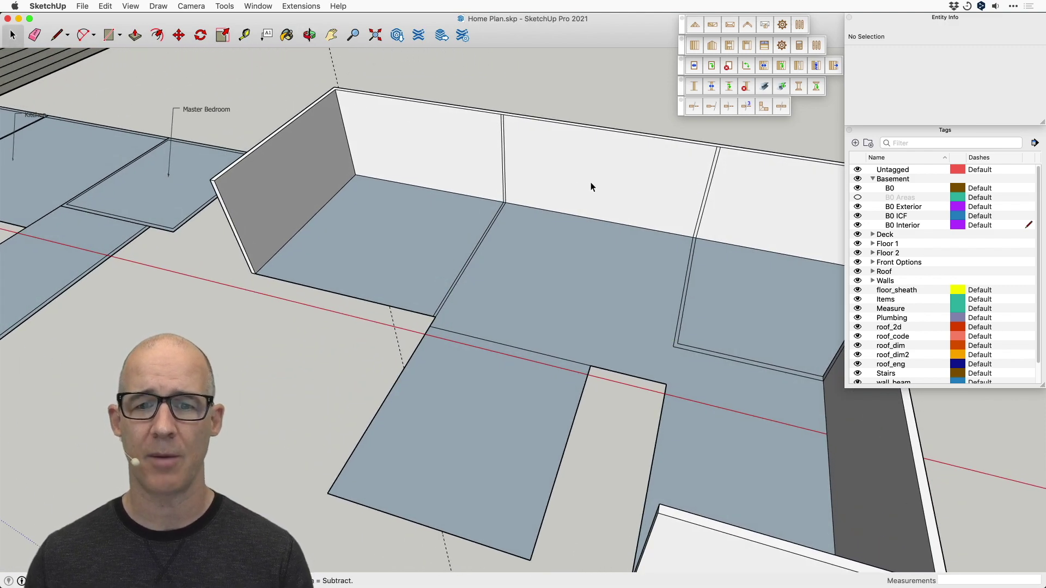
Step: Zoom in and tilt toward the seam between the back basement wall sections
scroll(586, 189, up, 3)
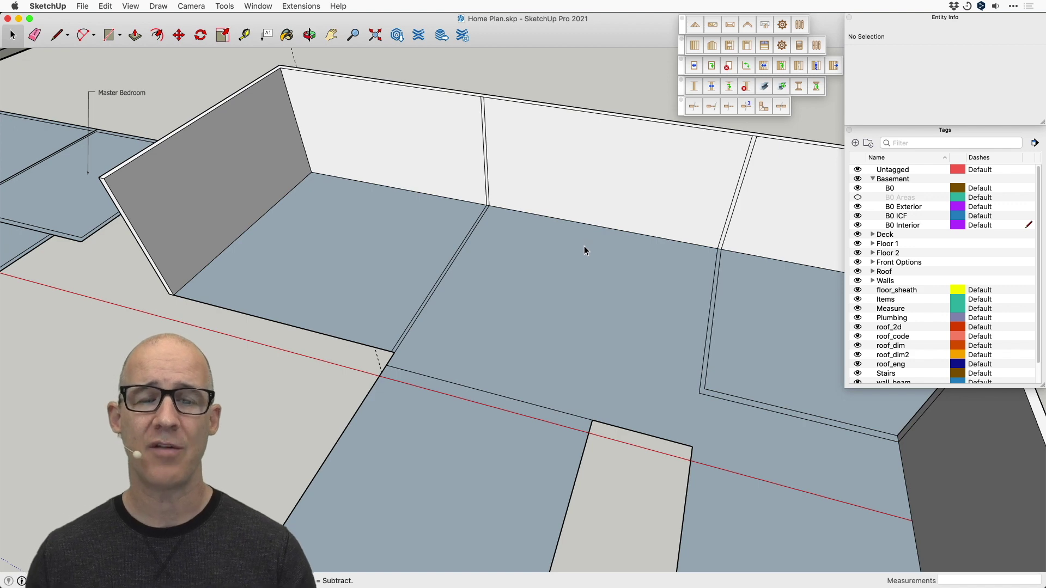
middle_drag(613, 256, 623, 353)
scroll(602, 105, up, 3)
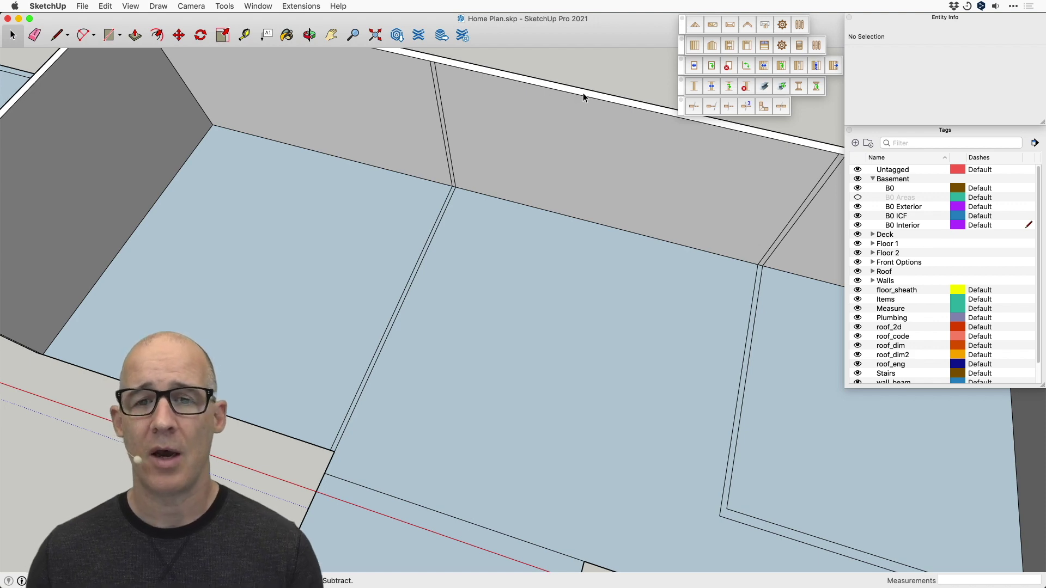
scroll(583, 92, down, 4)
mouse_move(563, 242)
middle_down()
mouse_move(548, 226)
mouse_move(560, 182)
mouse_move(590, 152)
mouse_move(427, 218)
mouse_move(476, 191)
mouse_move(448, 194)
middle_up()
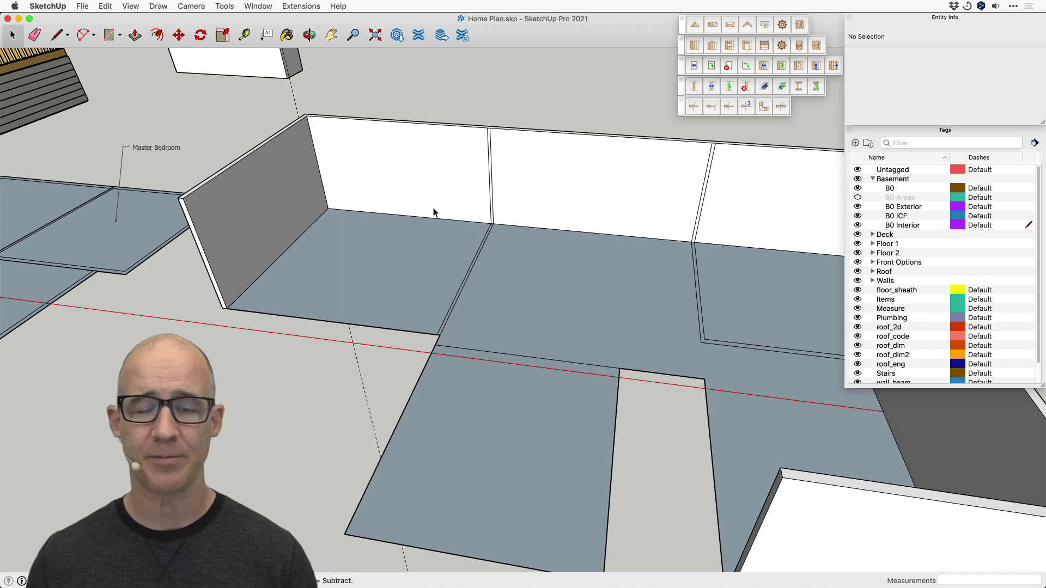
middle_drag(432, 211, 365, 243)
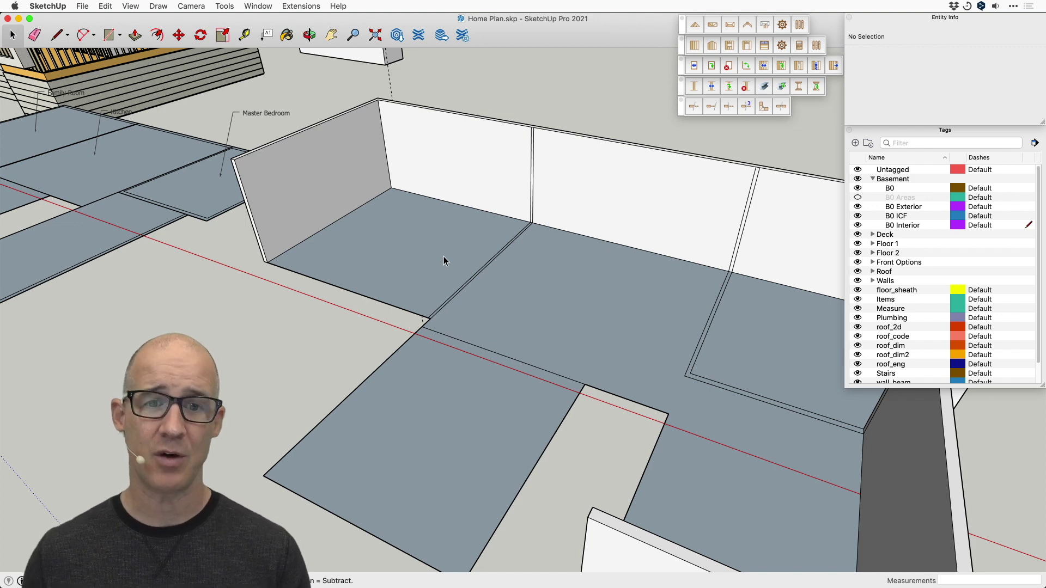
scroll(531, 209, up, 4)
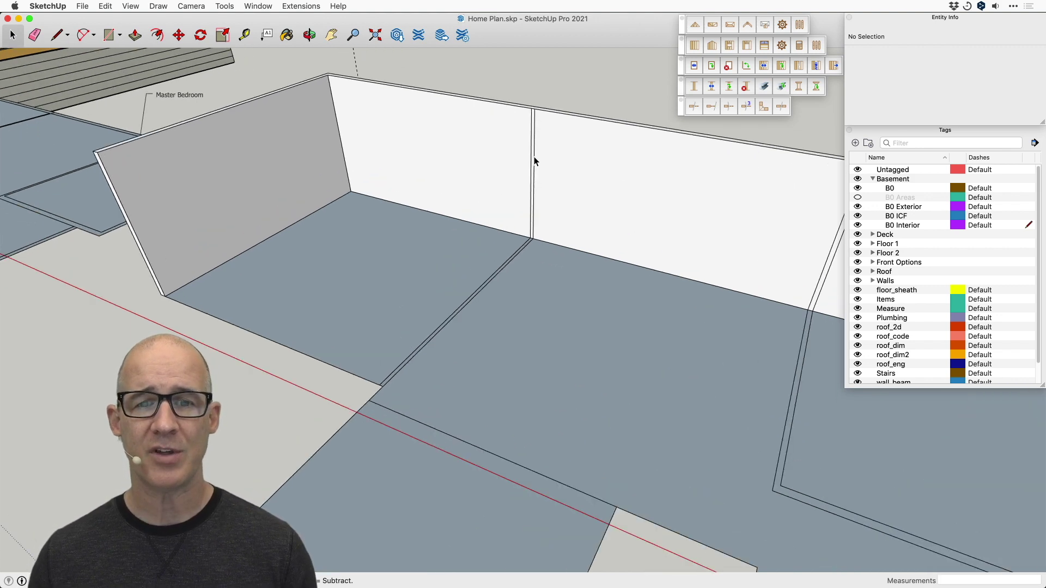
scroll(534, 161, up, 2)
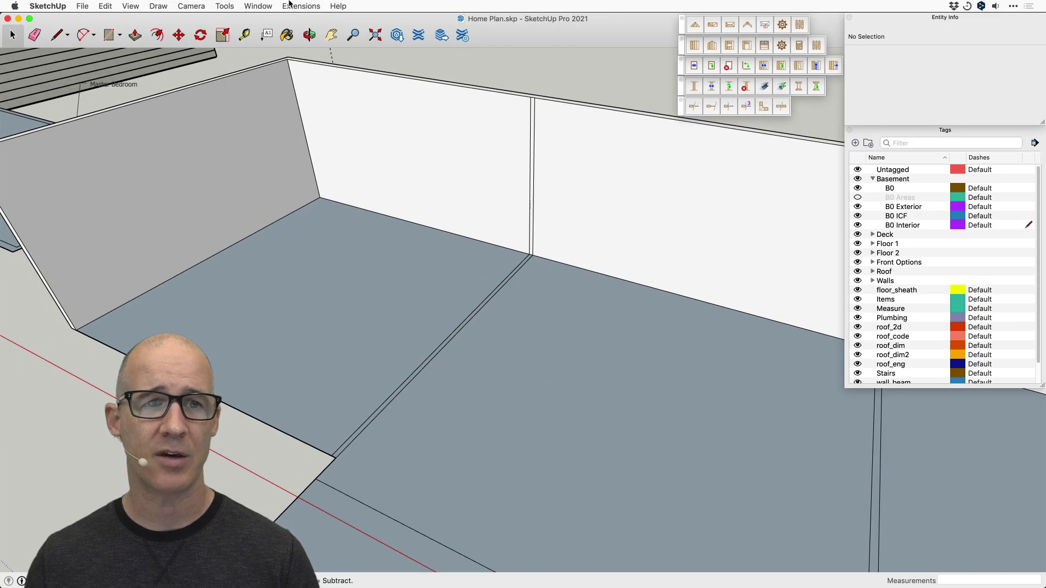
click(301, 5)
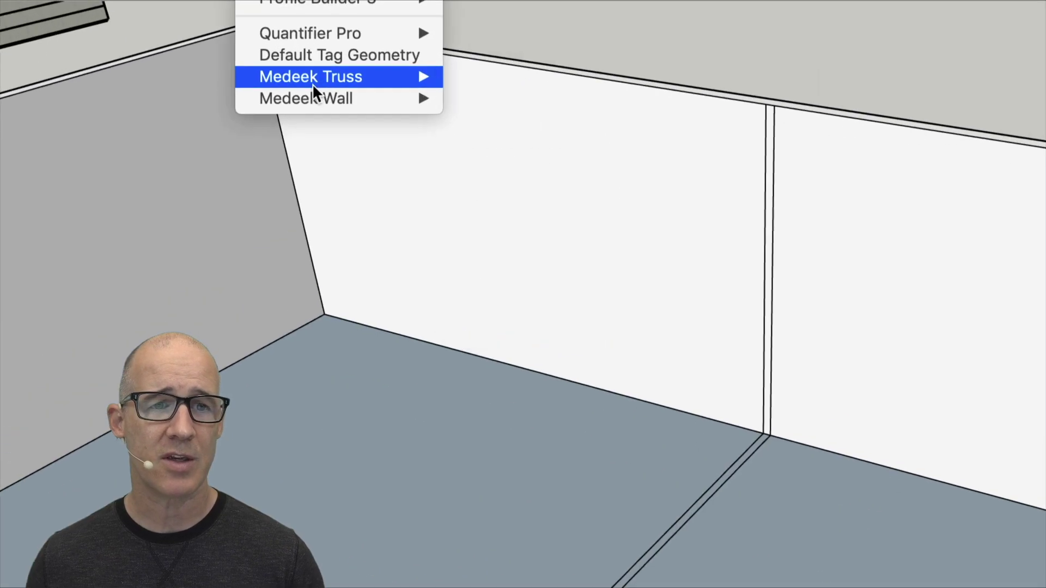
mouse_move(314, 88)
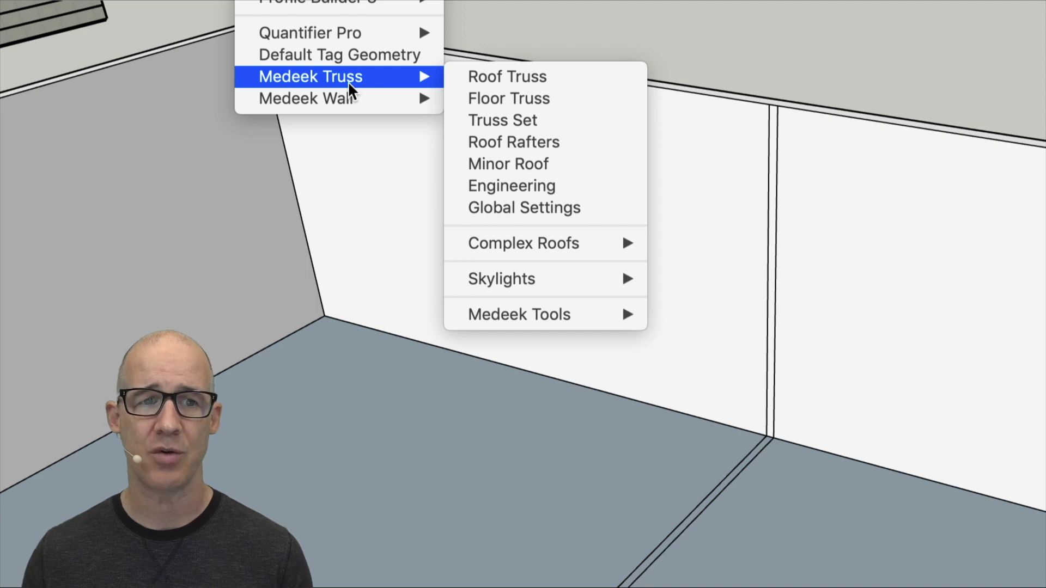
mouse_move(355, 100)
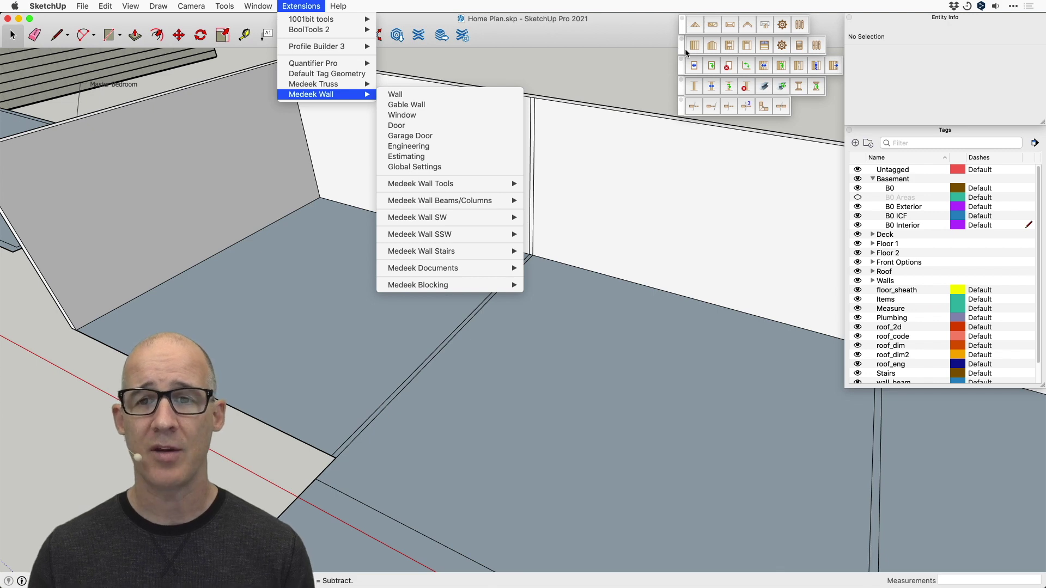
click(691, 50)
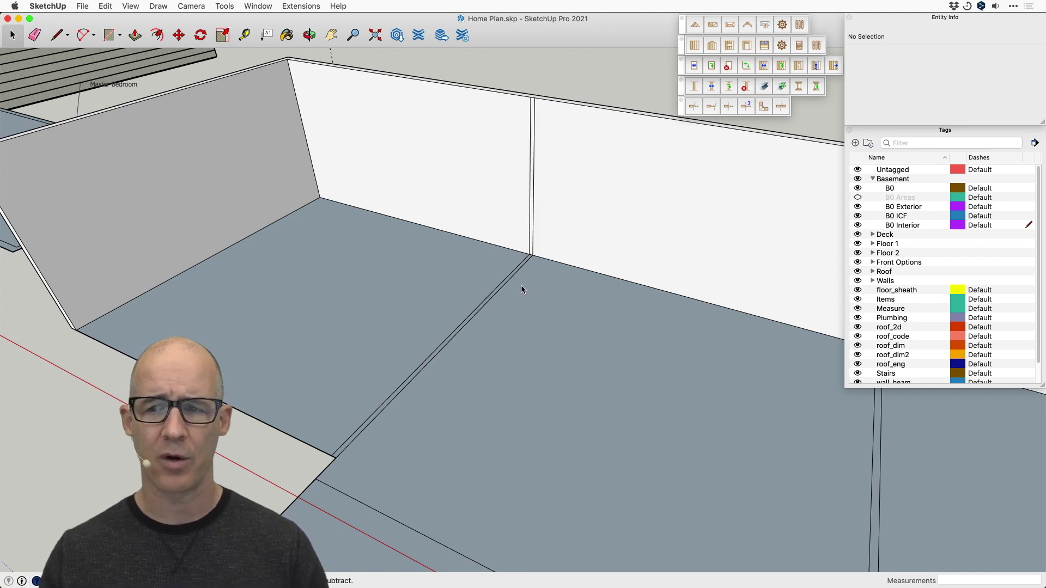
Step: Start Draw Rectangular Wall Assembly, keeping the Int-Ext 2x6 defaults and the wall tool active
click(695, 46)
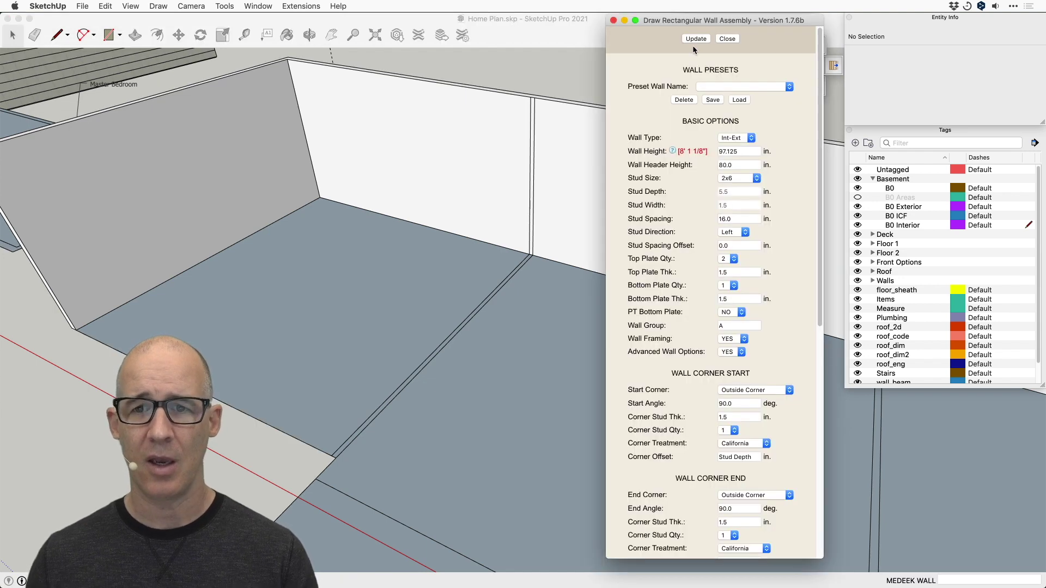
drag(644, 22, 681, 49)
click(652, 46)
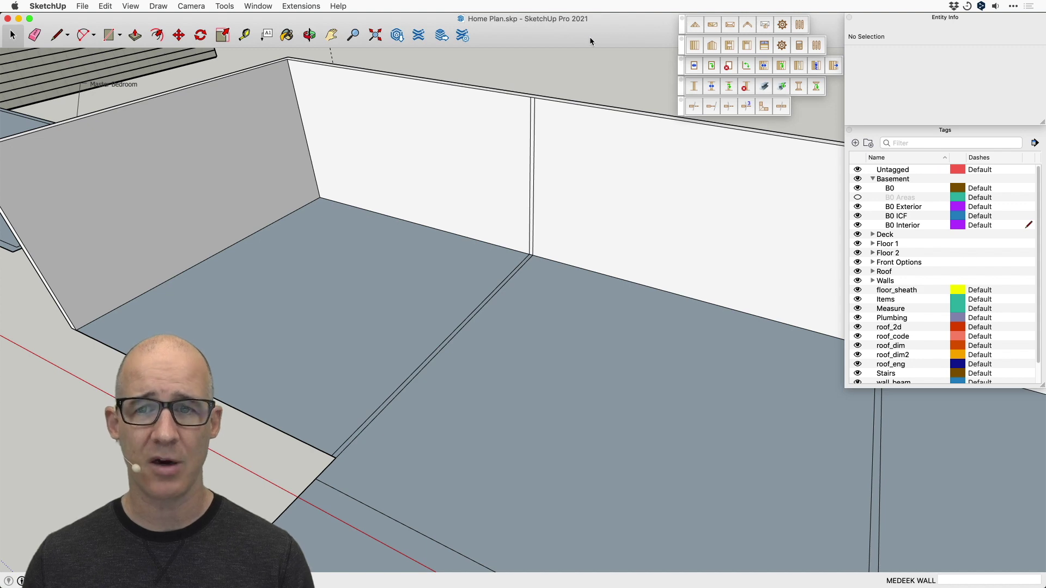
click(695, 46)
drag(697, 49, 766, 65)
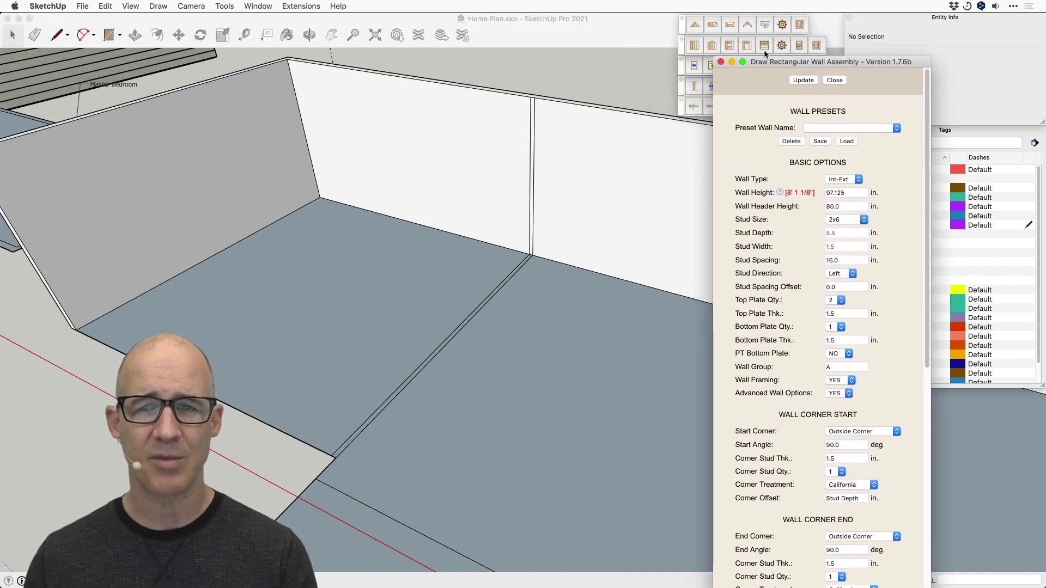
click(469, 280)
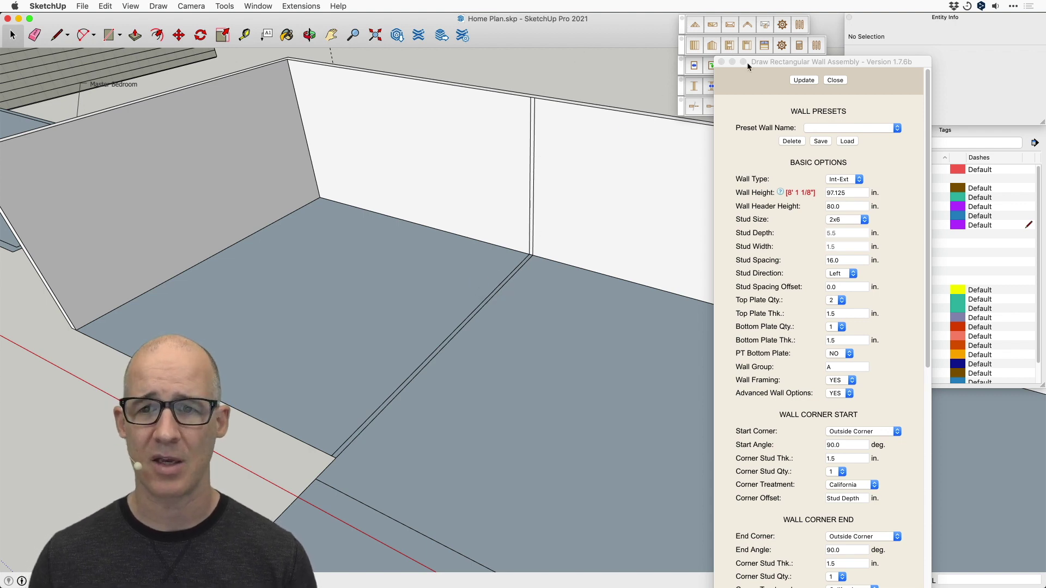
click(721, 62)
click(712, 67)
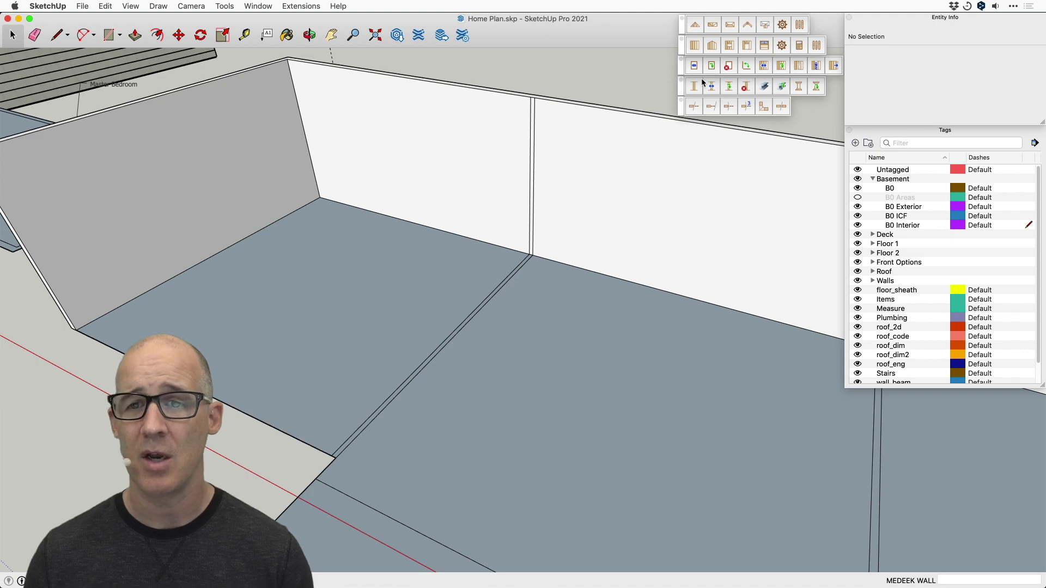
drag(798, 61, 674, 27)
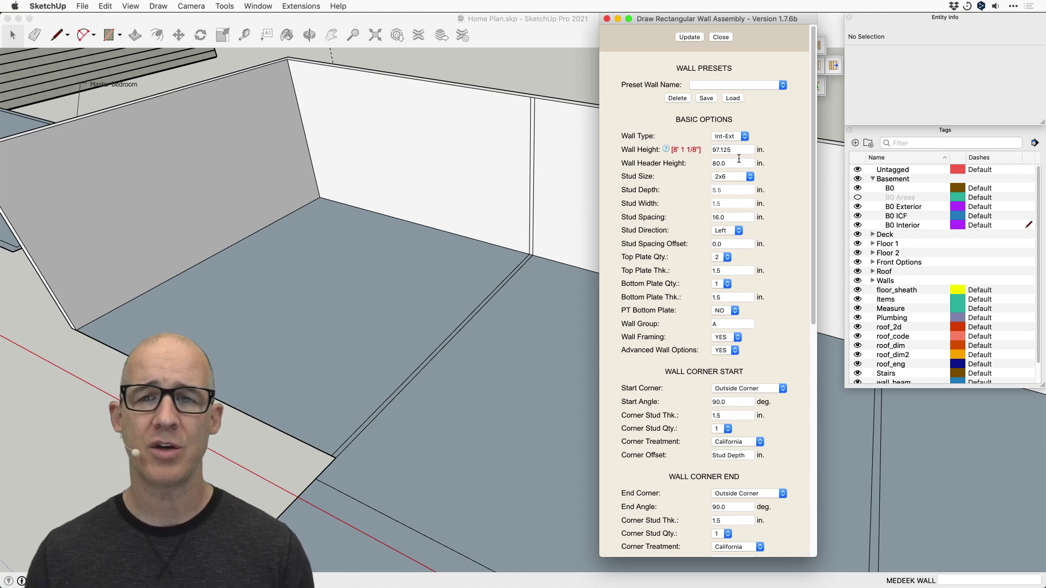
click(721, 36)
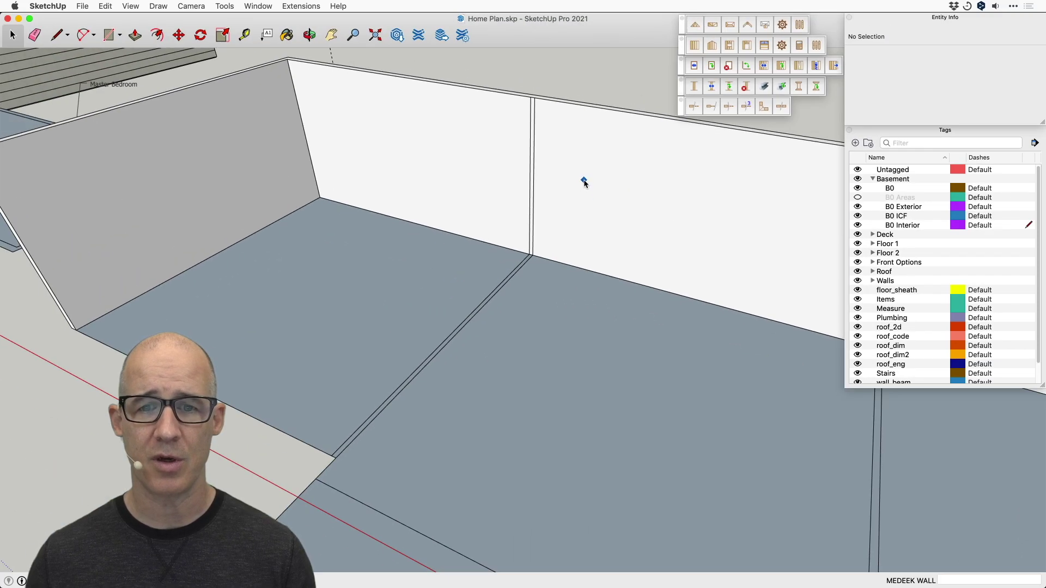
Step: Undo three times to remove the basement walls and stud frame, then zoom toward the Family Room
scroll(584, 184, down, 6)
key(super+z)
key(super+z)
key(super+z)
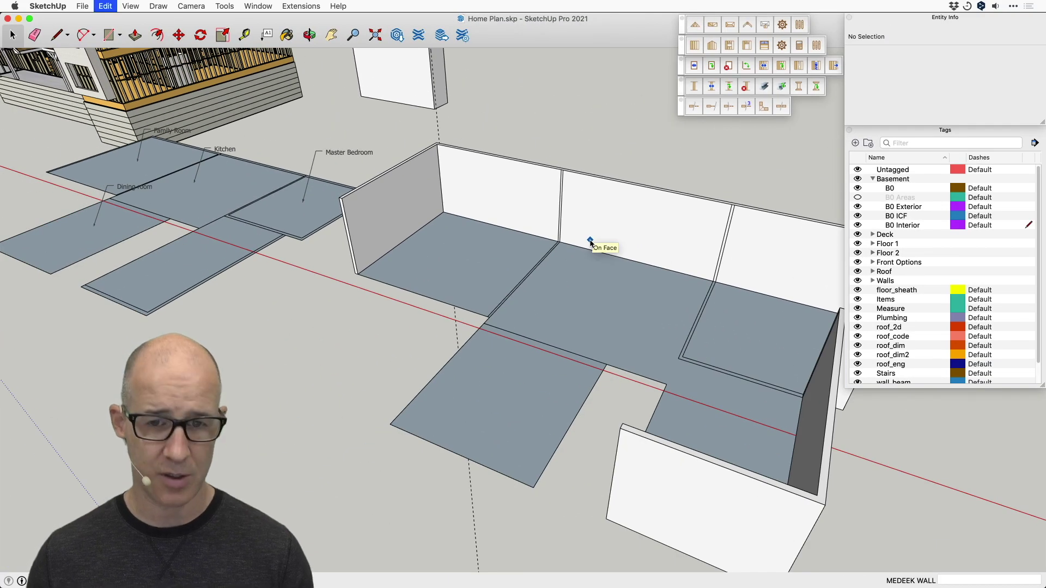
key(super+z)
key(super+z)
key(super+z)
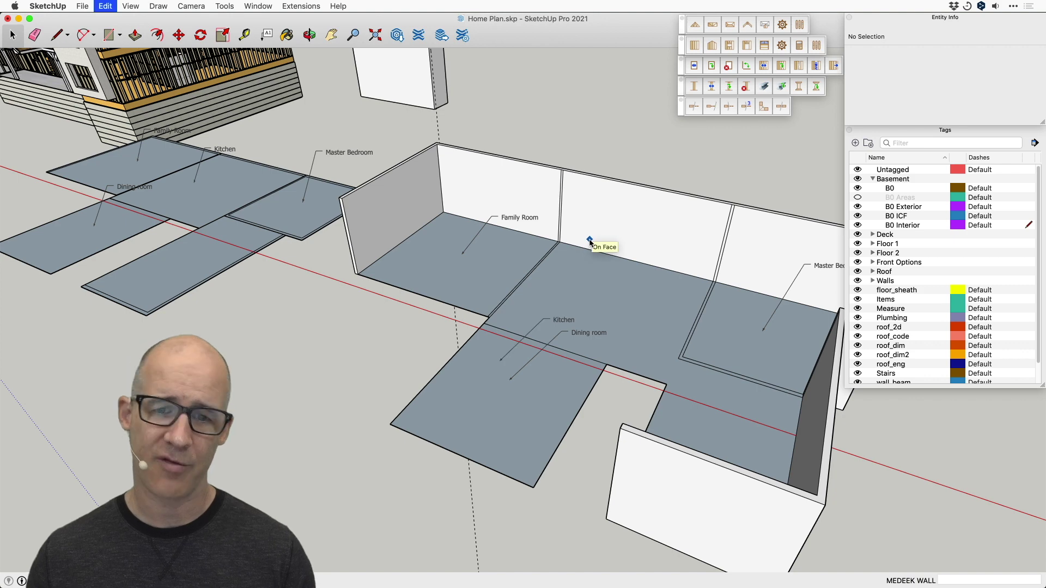
key(super+z)
key(super+z)
key(super+z)
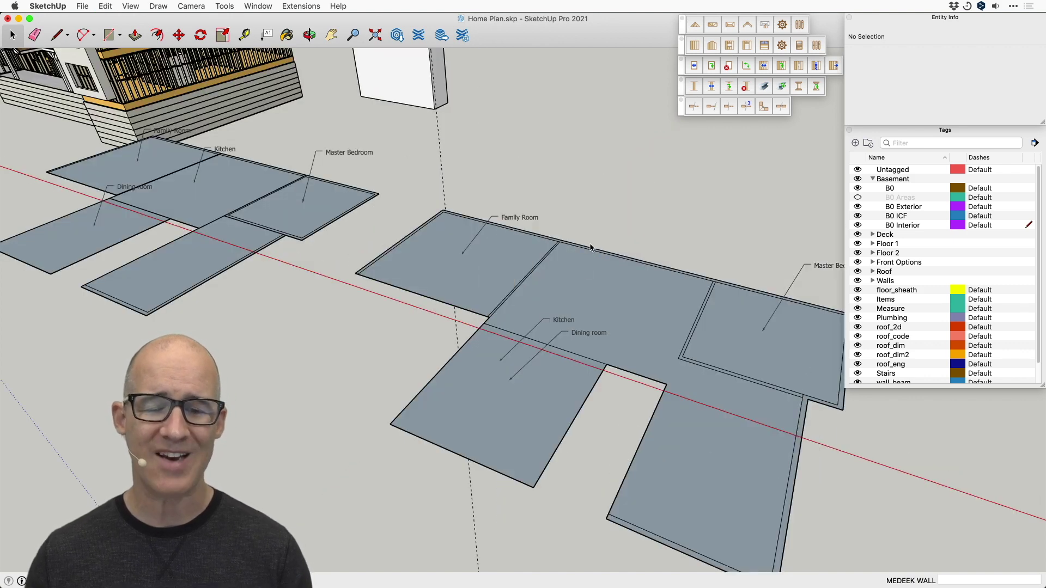
scroll(582, 277, up, 5)
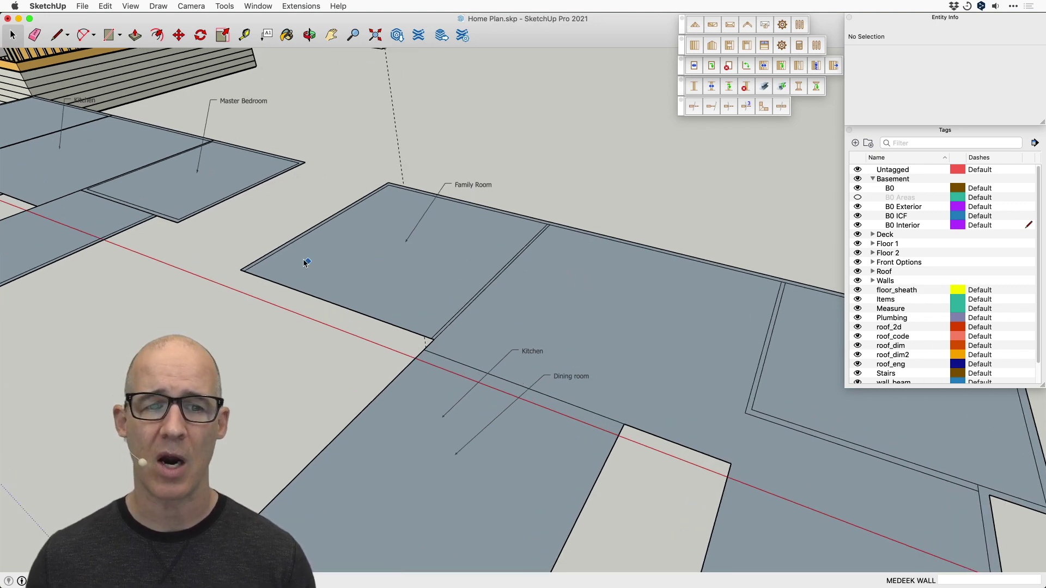
scroll(303, 255, up, 3)
scroll(292, 253, up, 2)
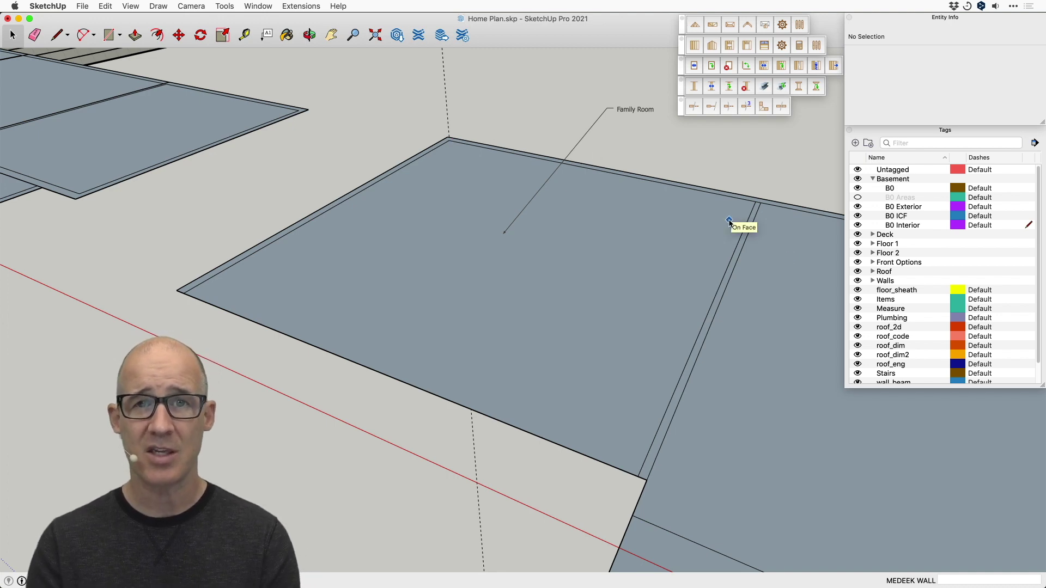
click(873, 179)
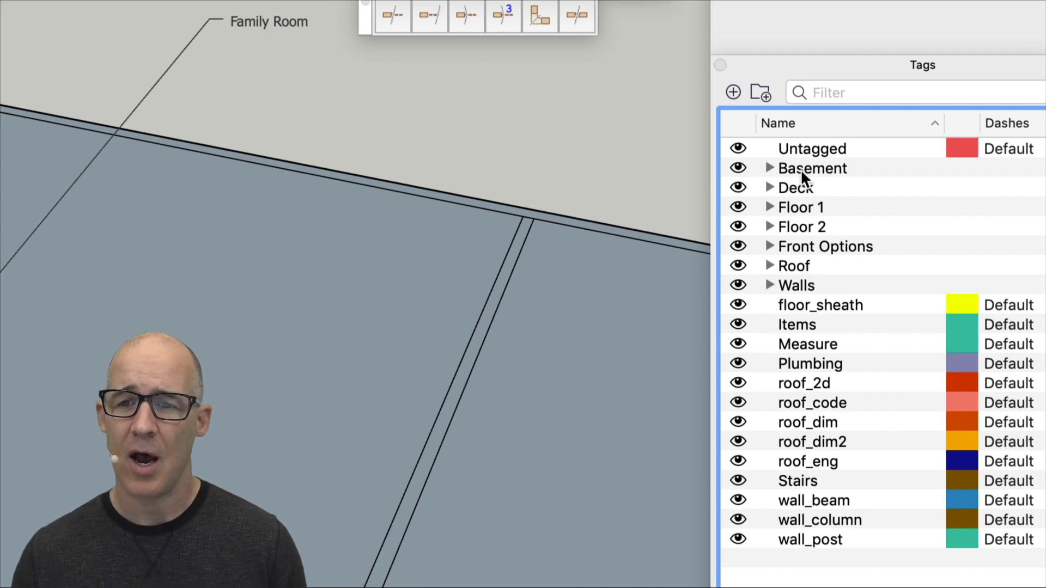
click(769, 169)
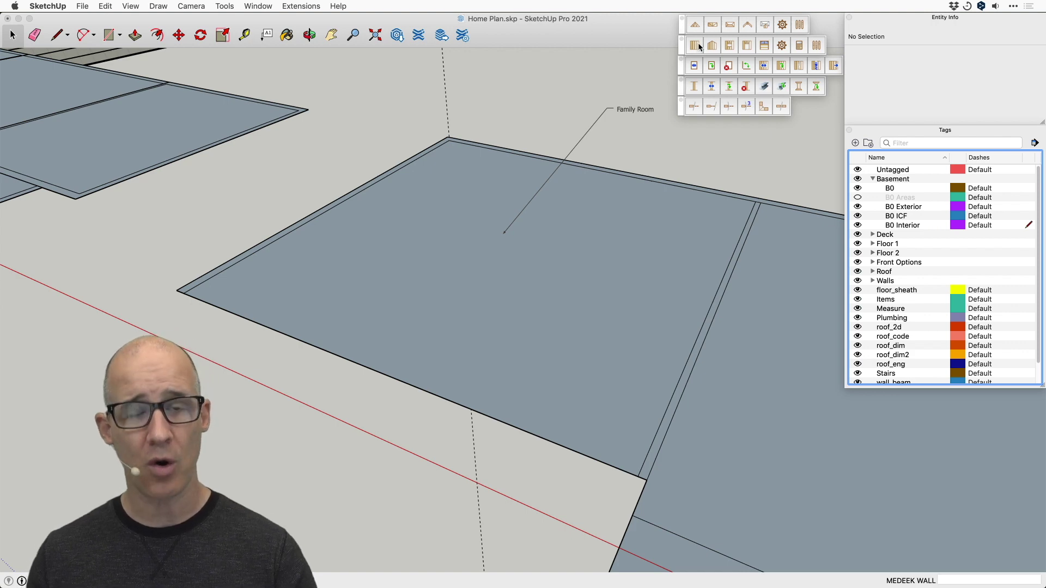
Step: Bring up the Draw Rectangular Wall Assembly dialog, shift it right, and open the Wall Type list
click(696, 46)
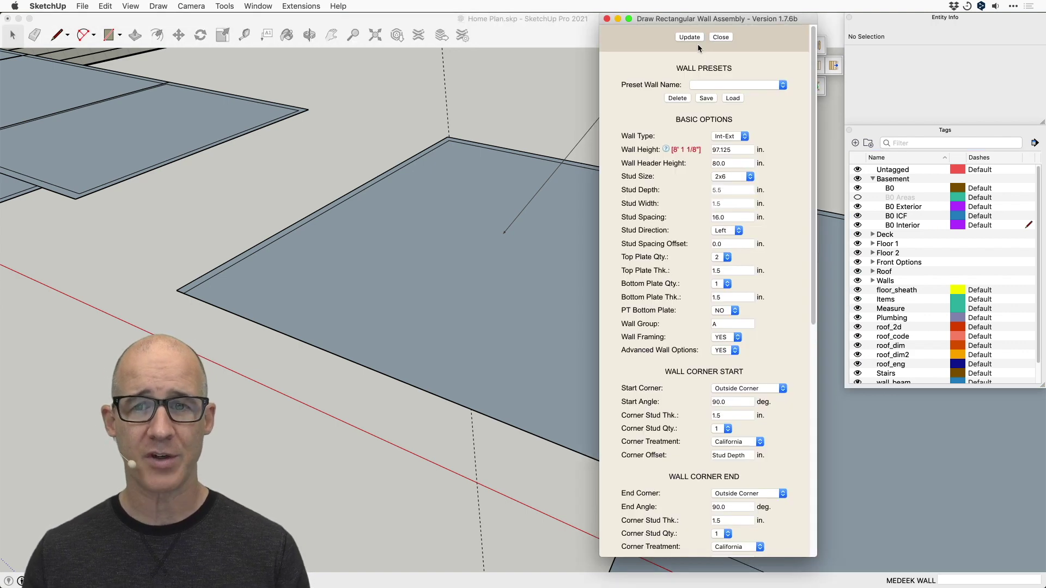
drag(685, 26, 720, 26)
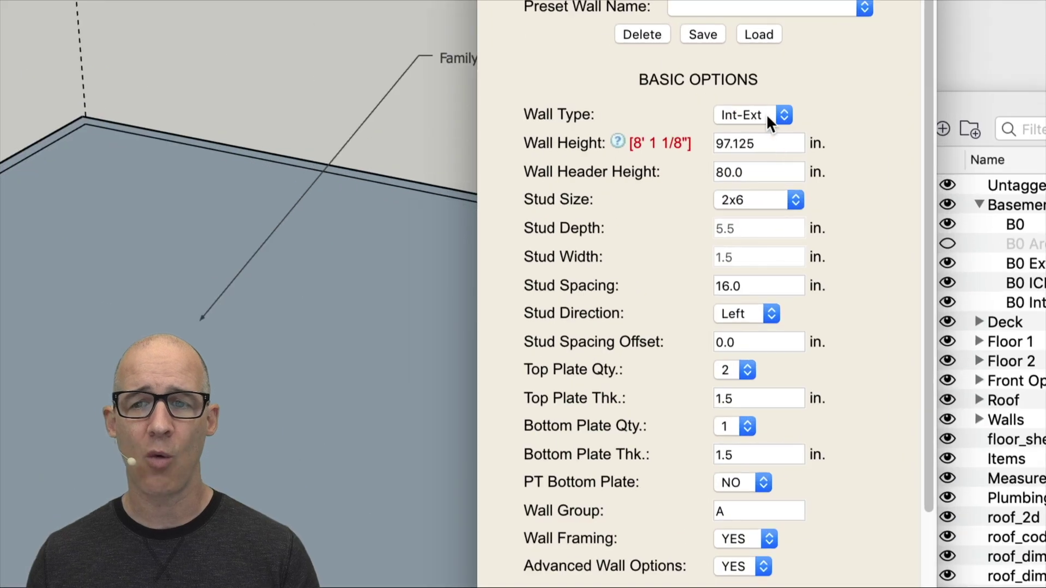
click(768, 121)
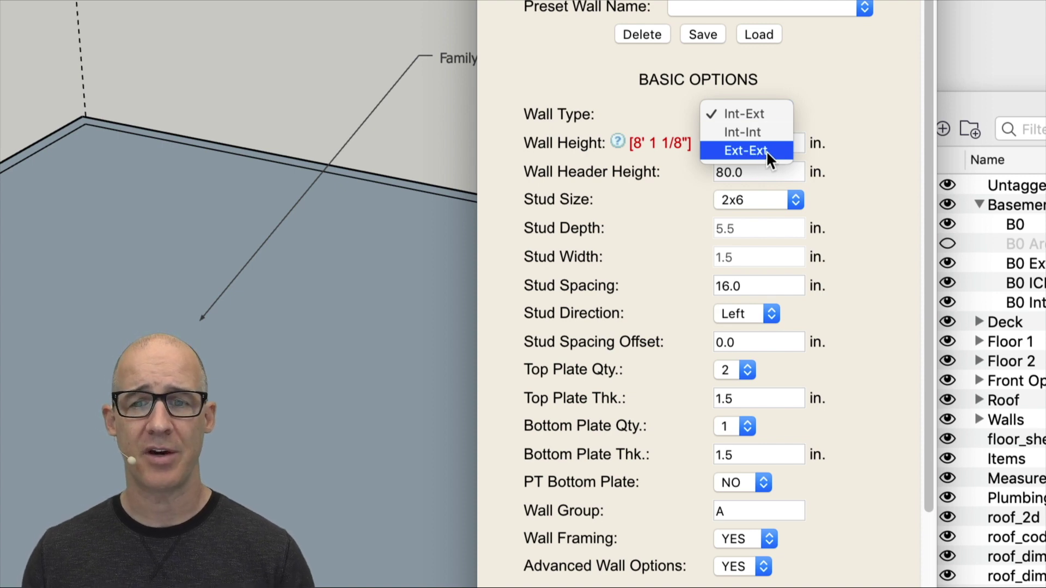
click(659, 165)
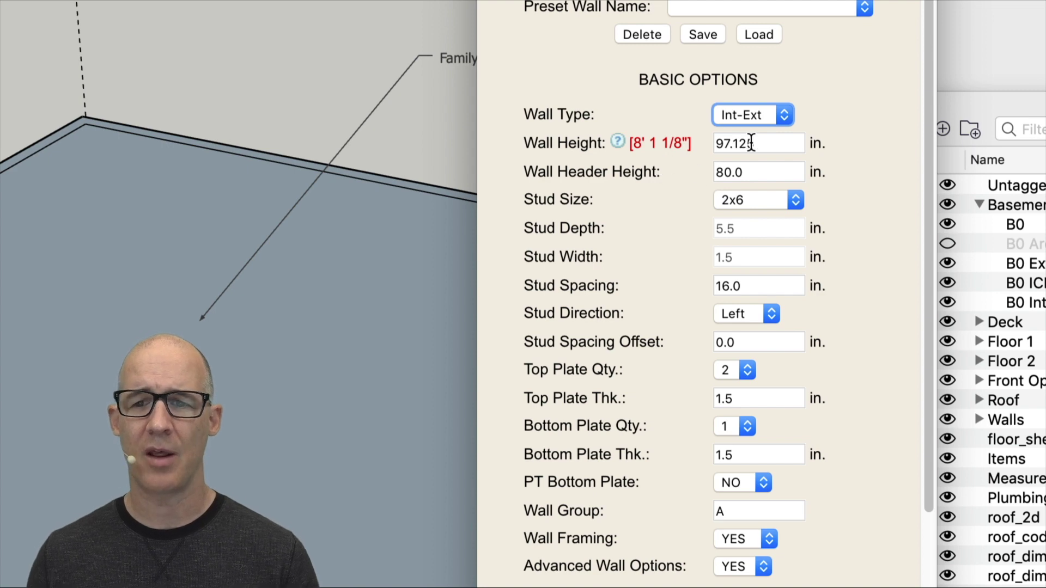
scroll(751, 155, down, 1)
scroll(753, 158, down, 1)
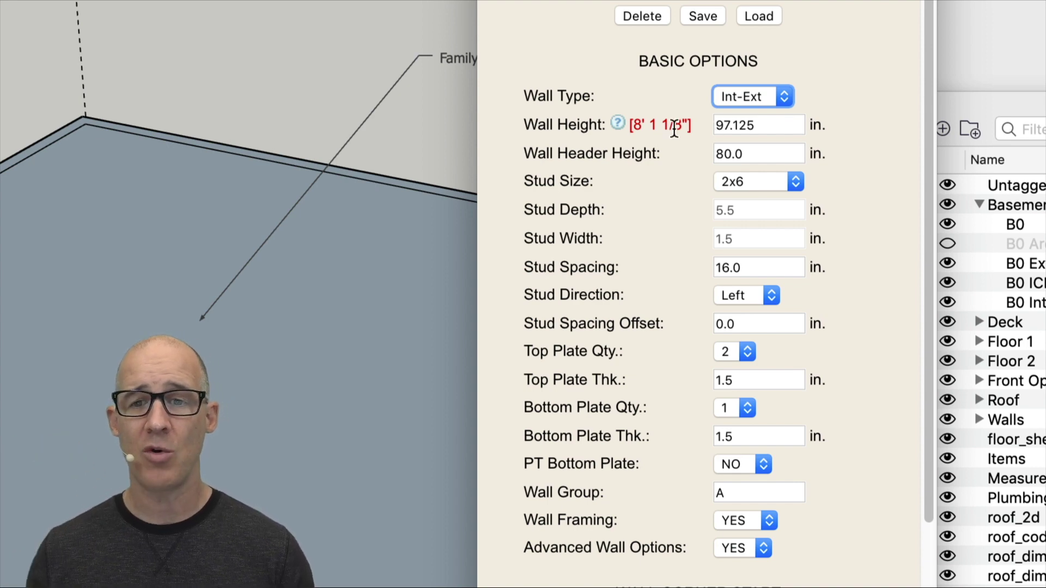
drag(649, 131, 688, 132)
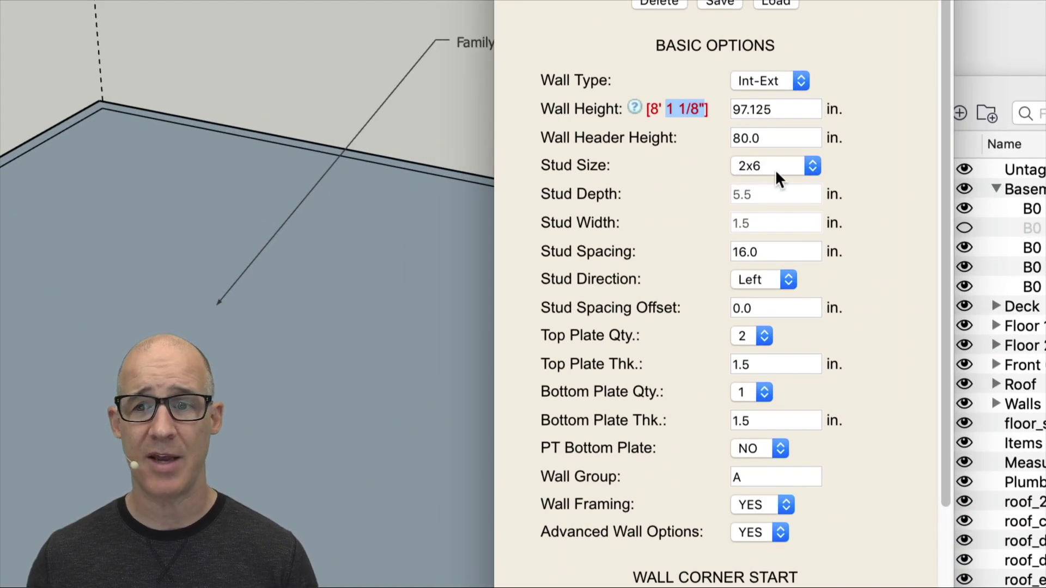
click(775, 169)
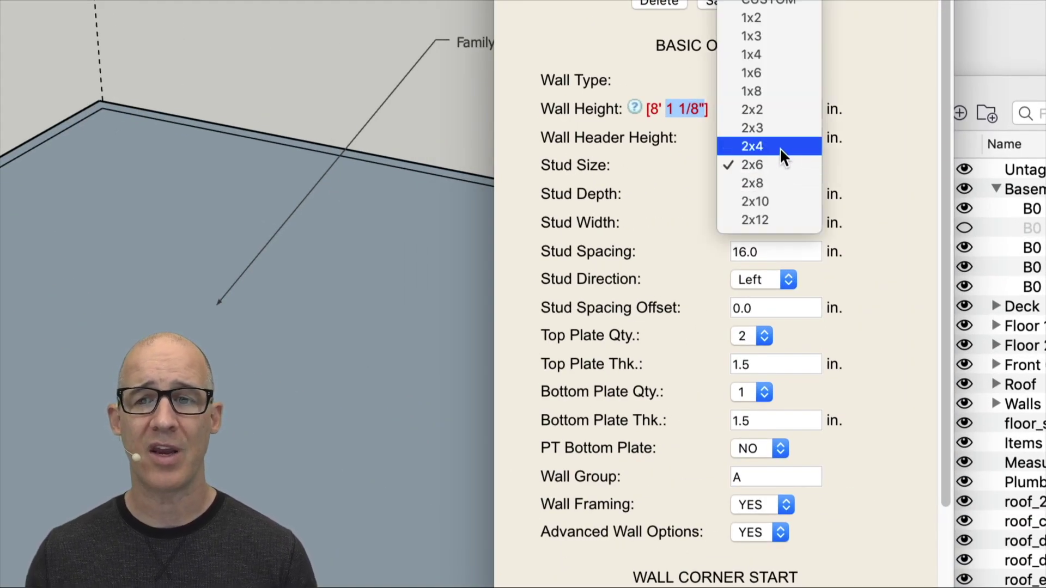
click(756, 146)
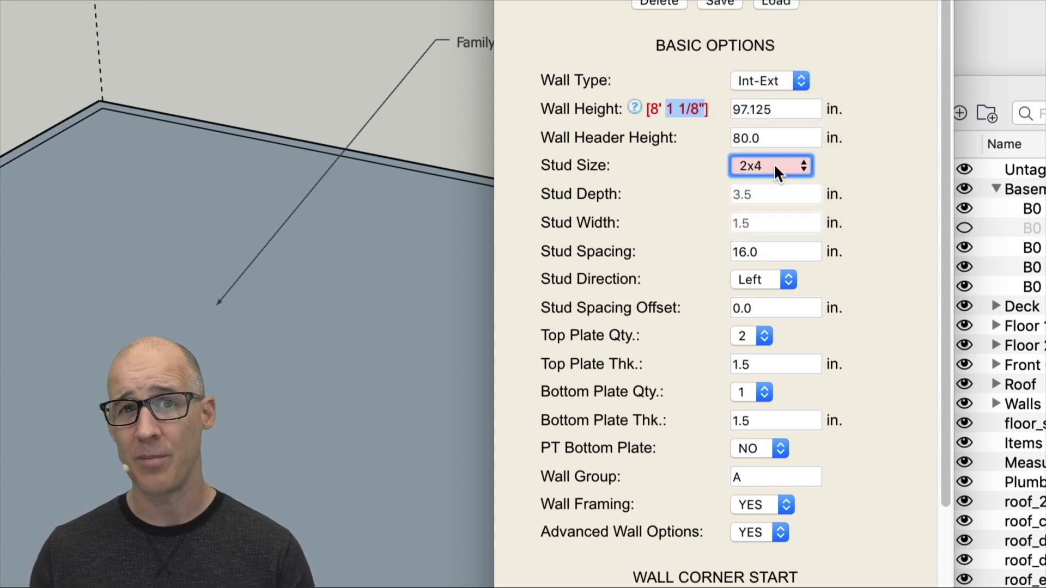
click(774, 165)
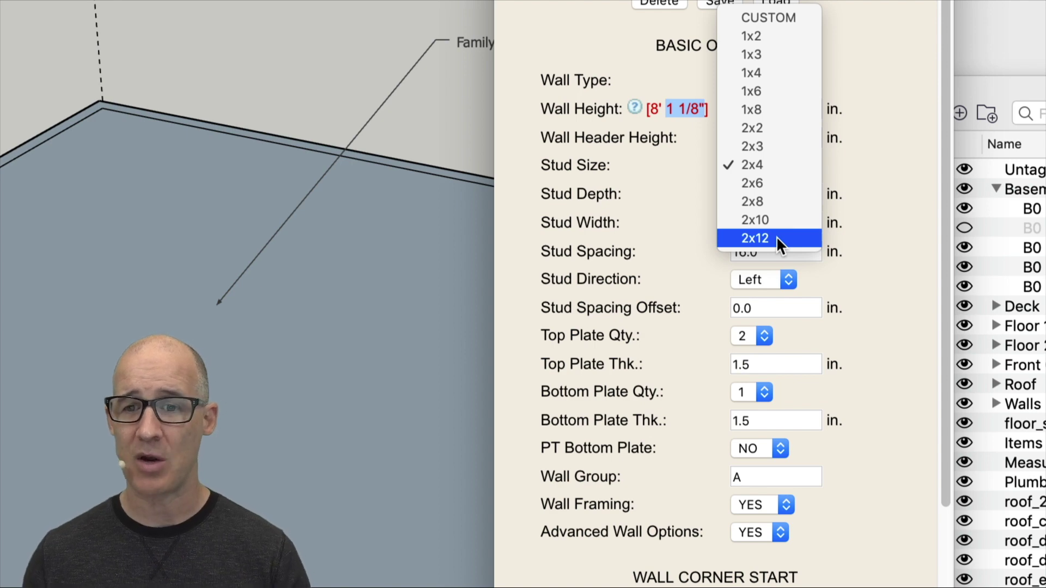
click(770, 185)
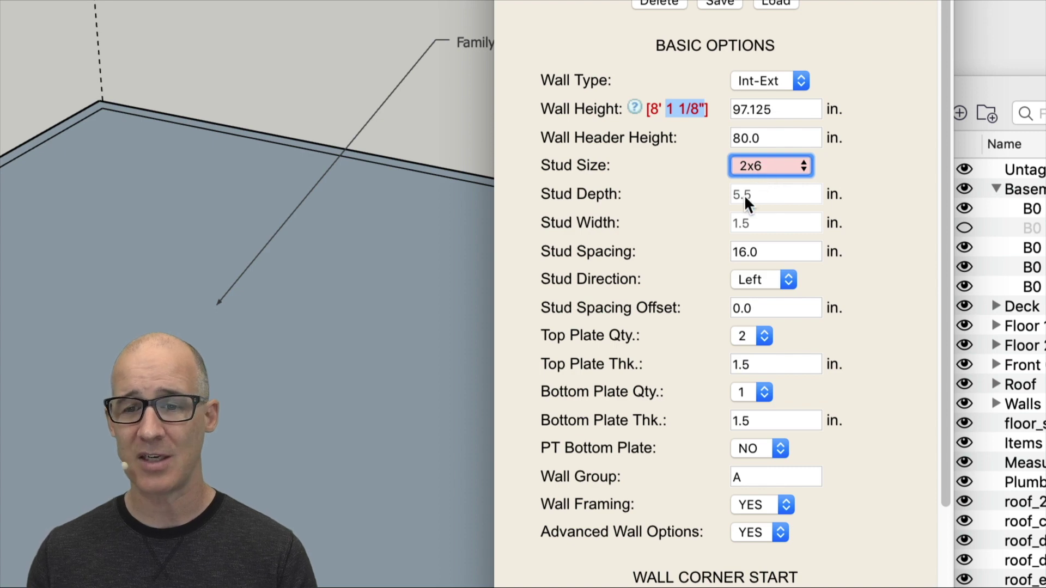
click(761, 159)
click(760, 147)
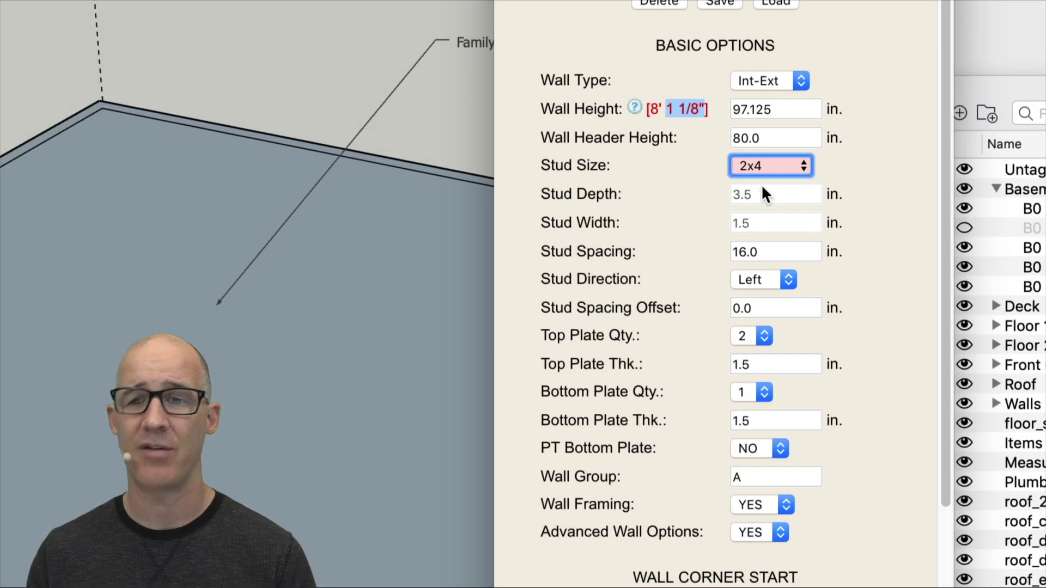
click(782, 164)
click(779, 177)
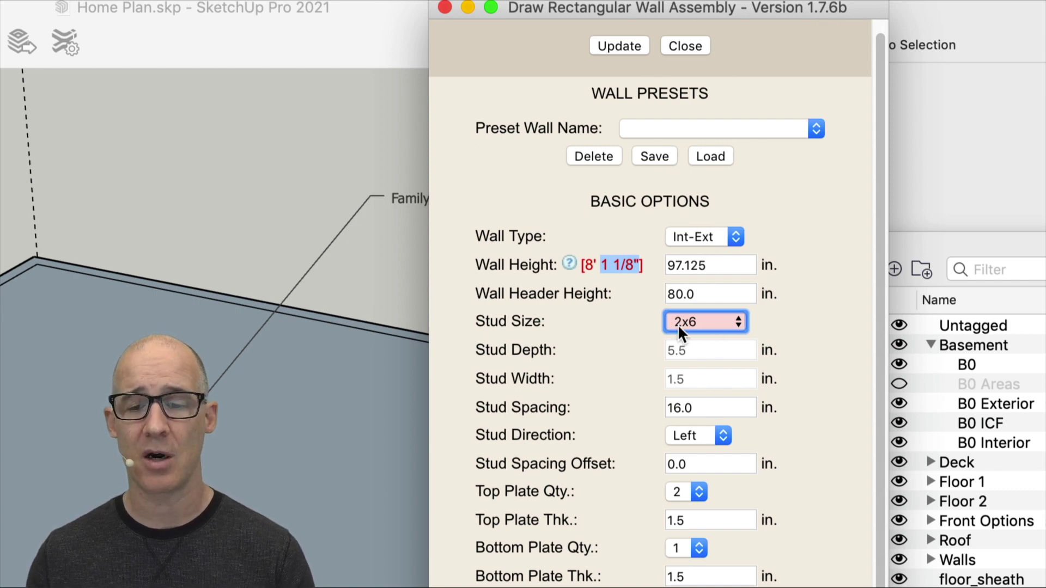
Step: Apply the 2x6 wall settings and set the wall's start point at the Family Room slab corner
click(619, 48)
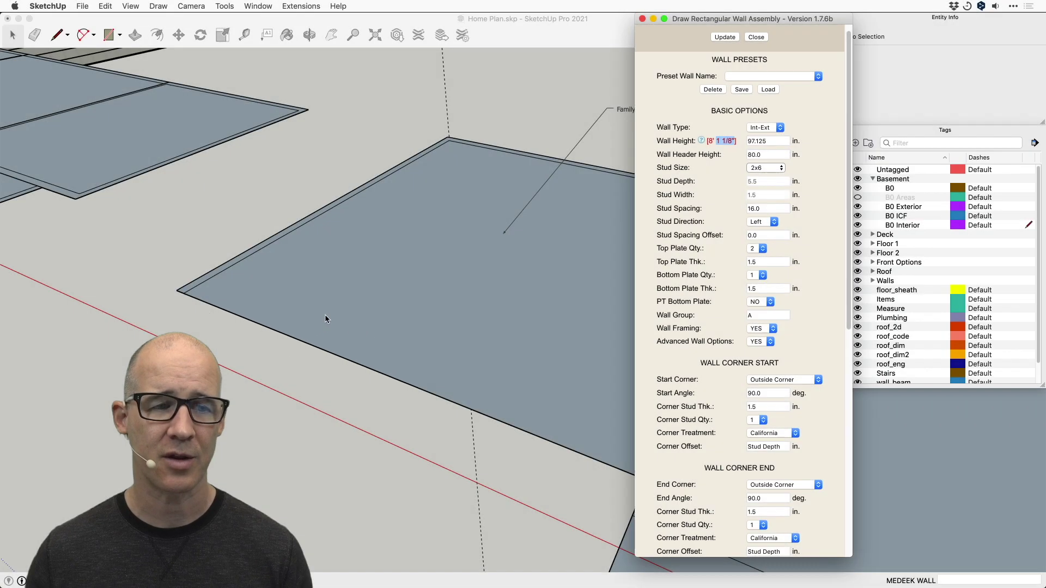
click(185, 296)
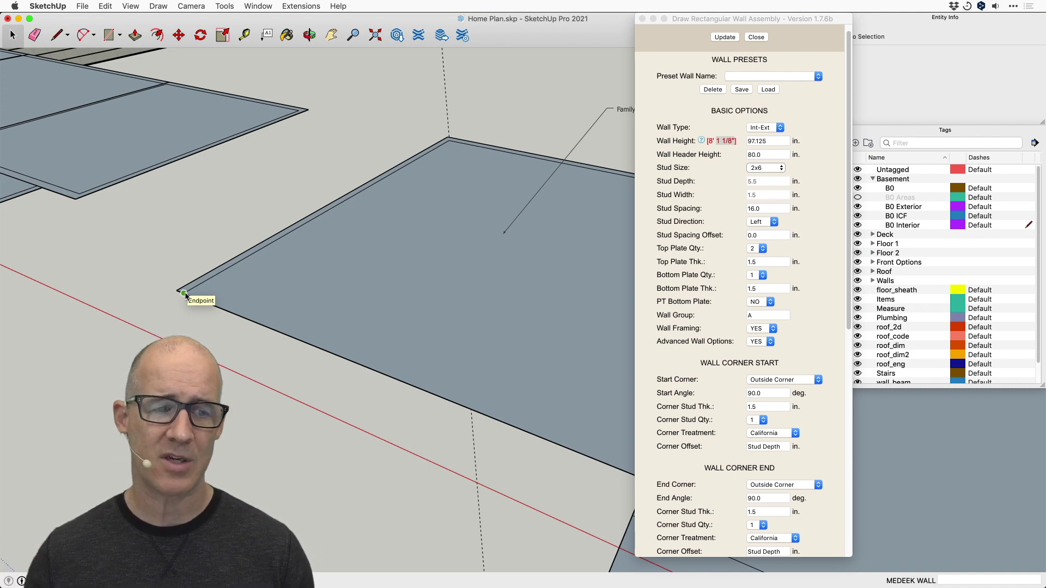
click(185, 295)
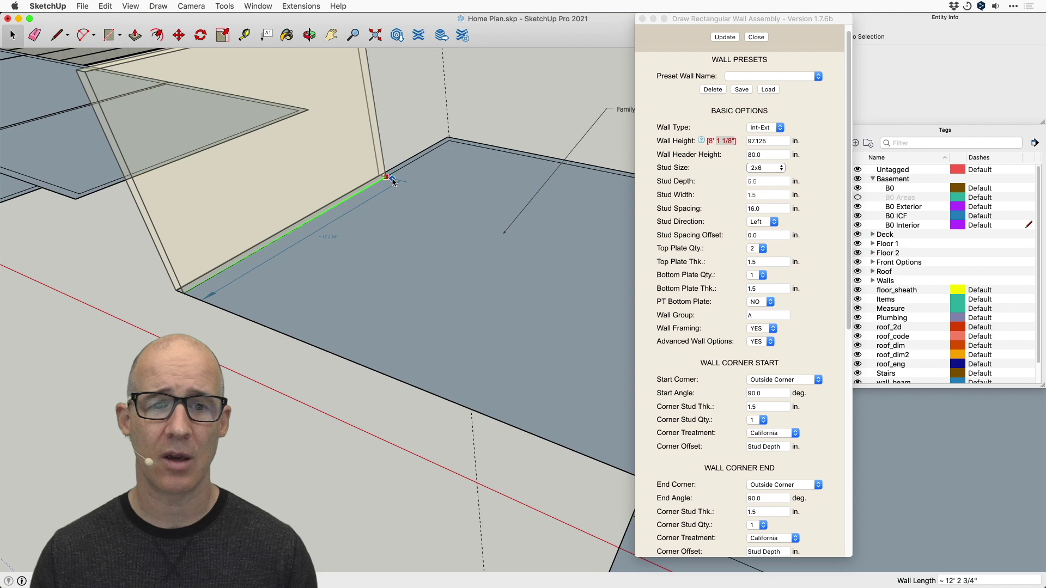
Step: Run the first framed 2x6 wall along the slab edge to the Family Room corner
middle_drag(384, 183, 374, 227)
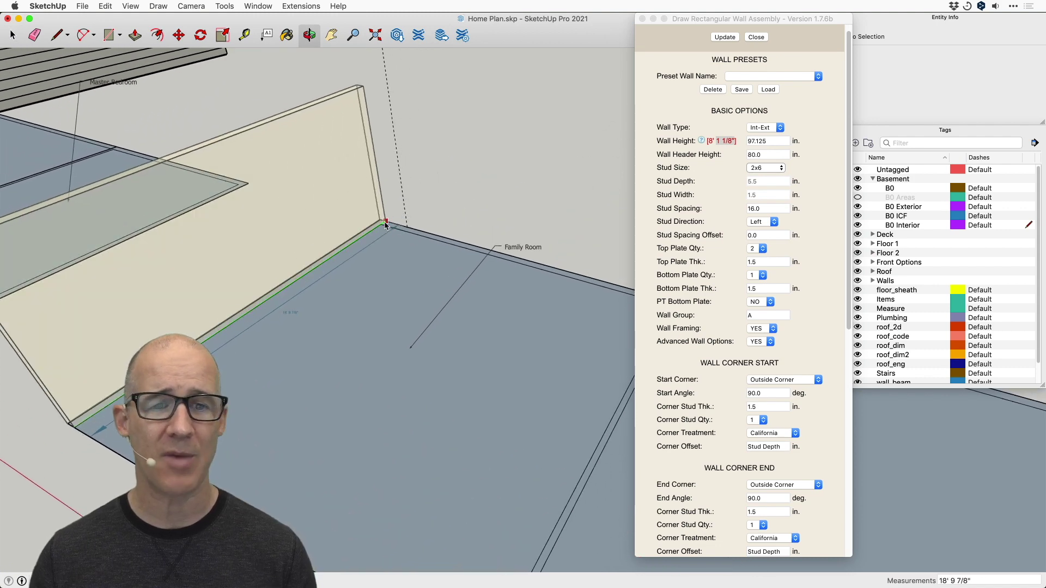
click(383, 226)
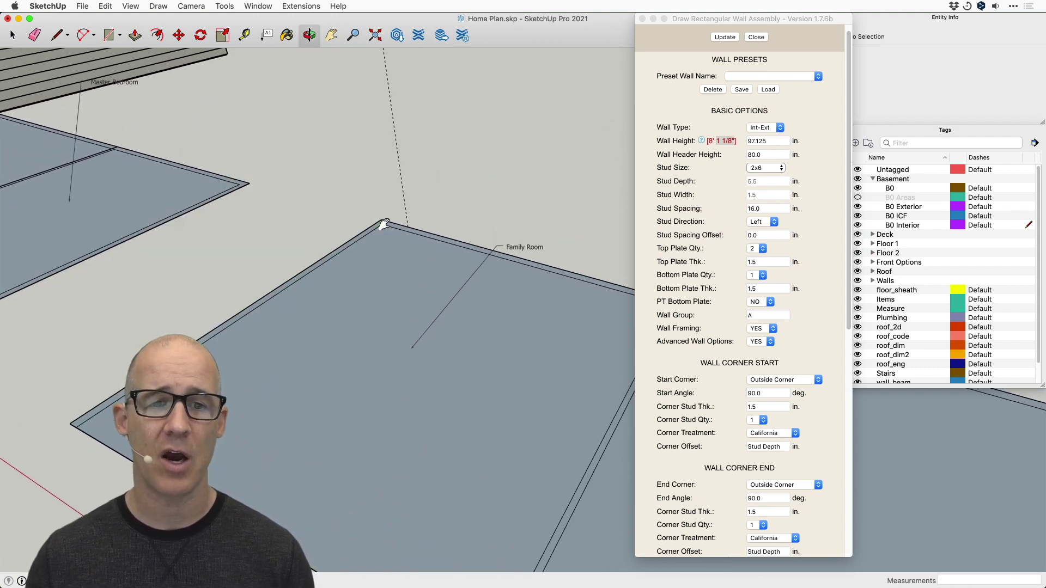
shift+middle_drag(384, 226, 284, 162)
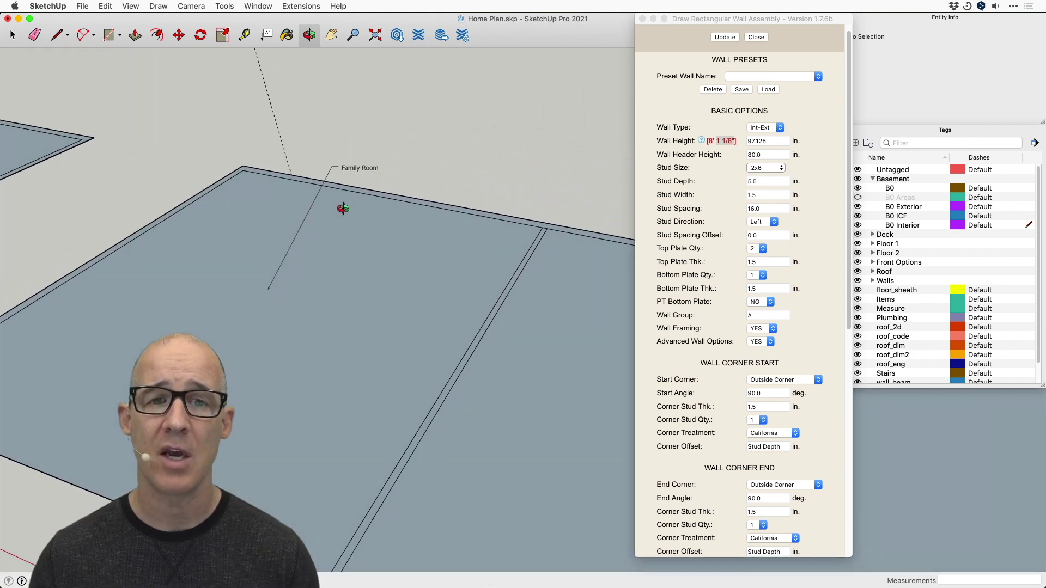
drag(344, 208, 411, 197)
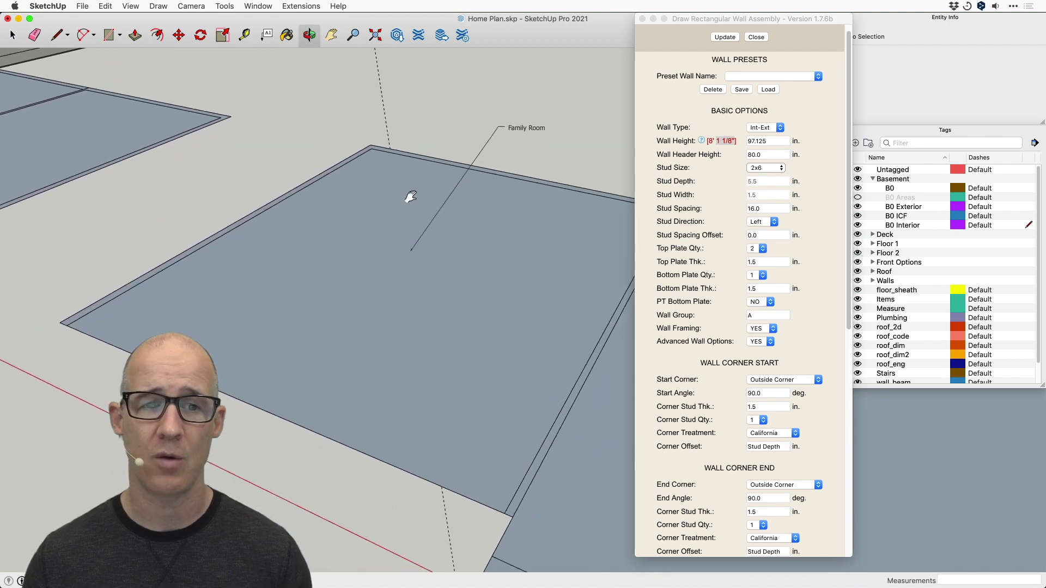
shift+middle_drag(410, 197, 470, 217)
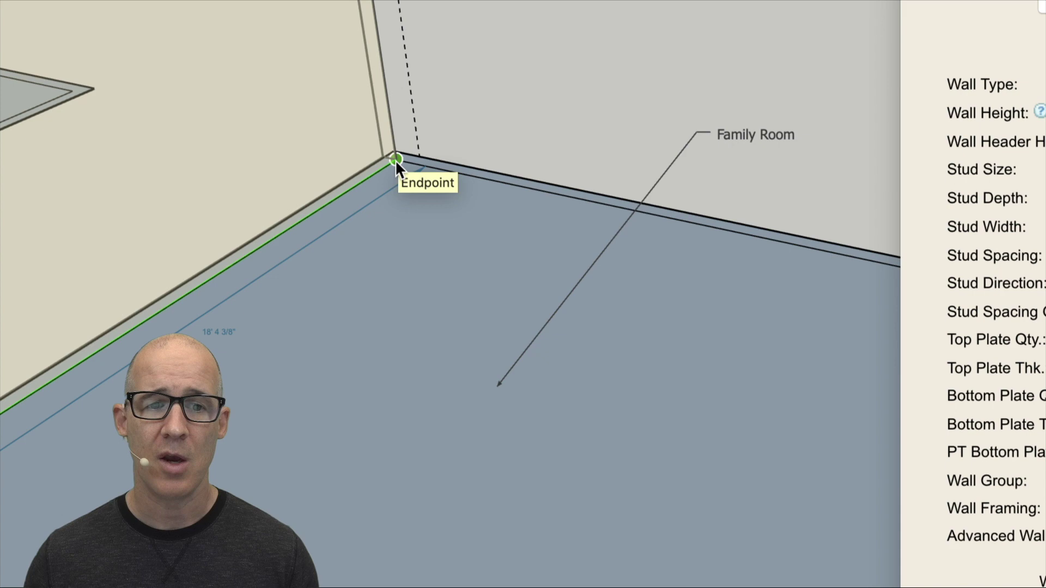
click(395, 160)
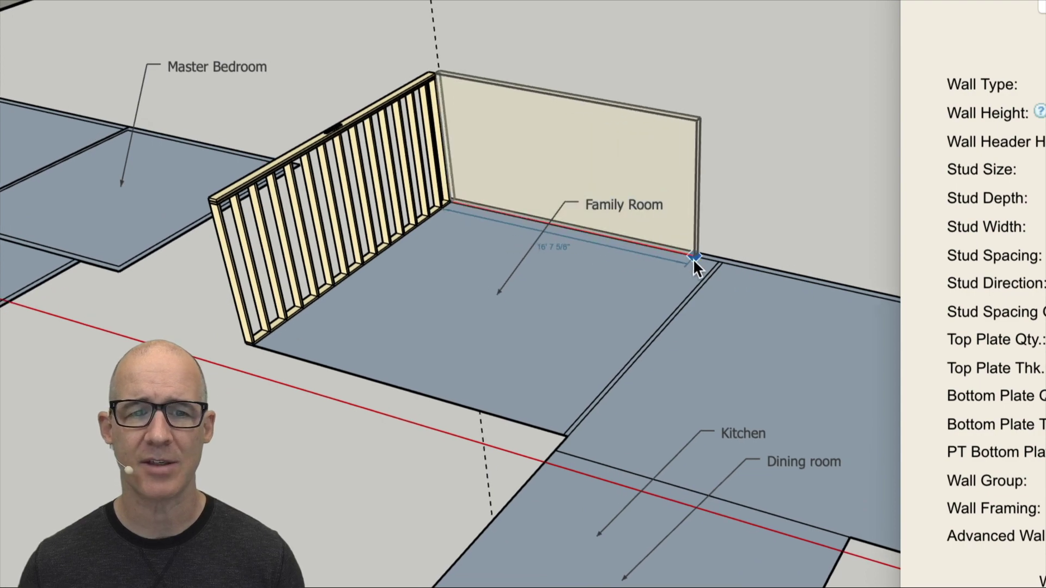
Step: Continue walls to the bedroom corner, a 15' wall, and a short wall to the floor's corner
mouse_move(693, 259)
middle_down()
mouse_move(555, 256)
mouse_move(648, 251)
middle_up()
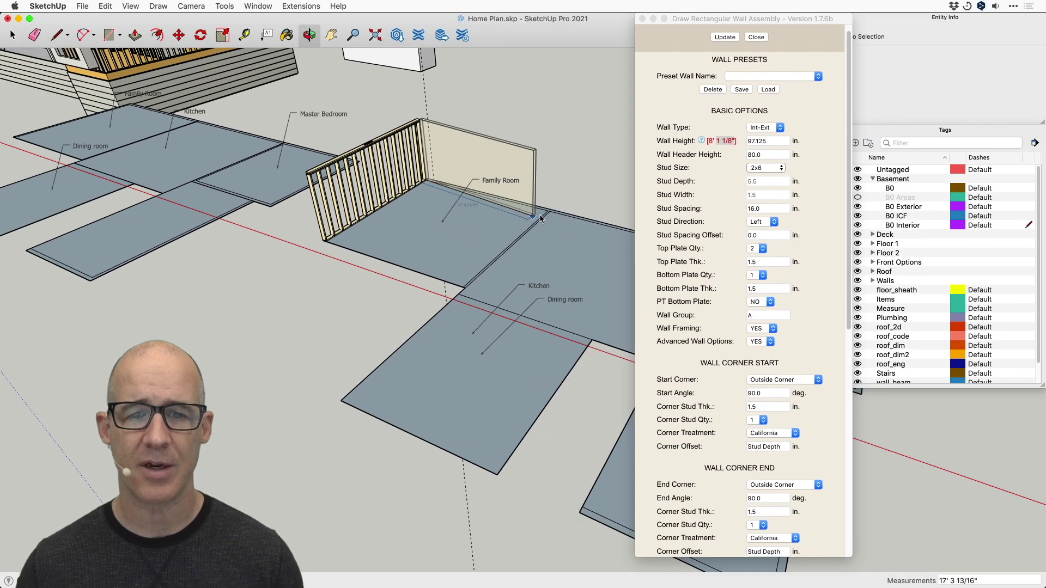
middle_drag(545, 213, 436, 228)
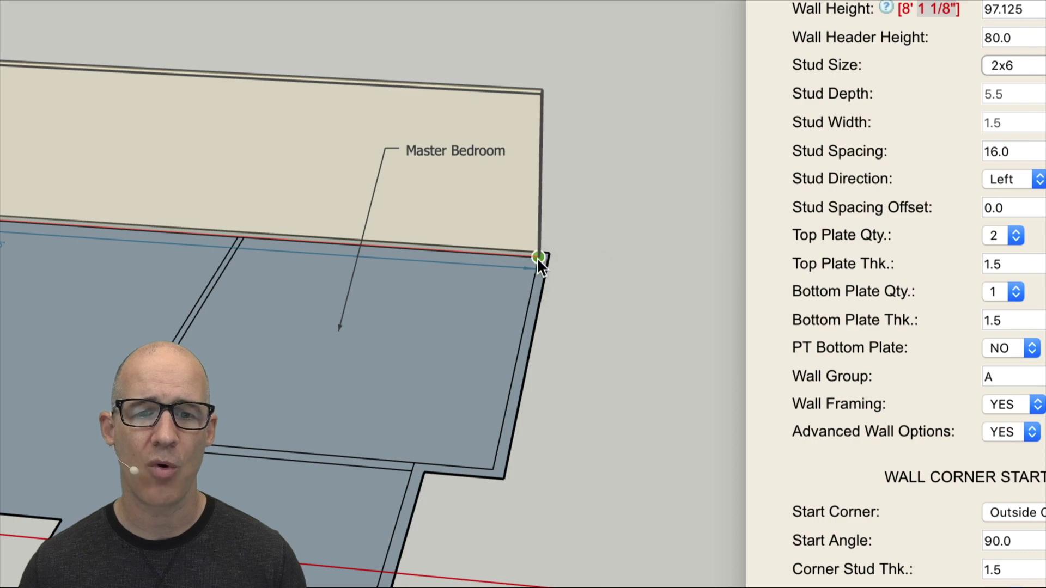
click(537, 260)
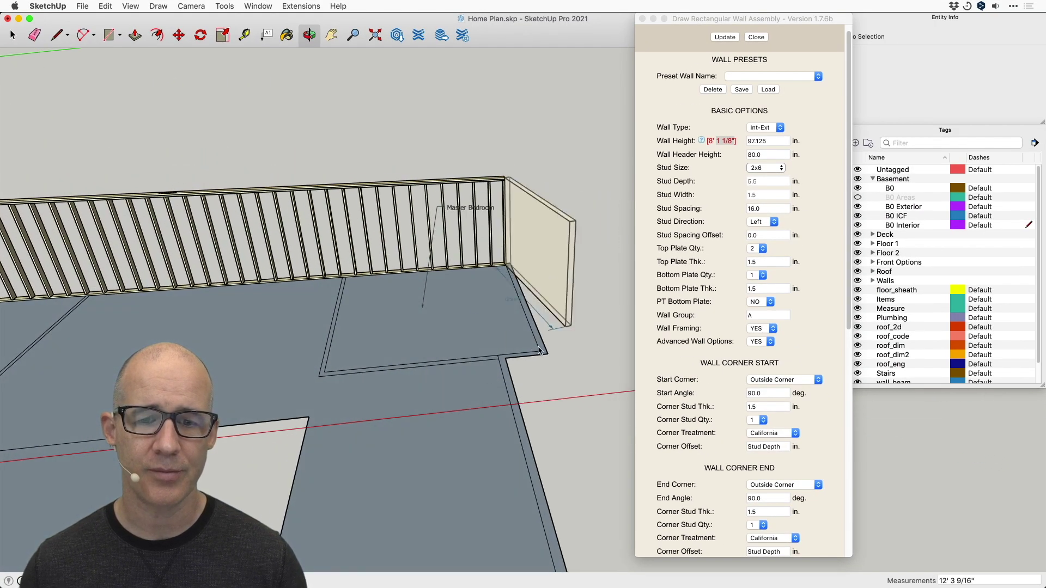
scroll(539, 350, up, 5)
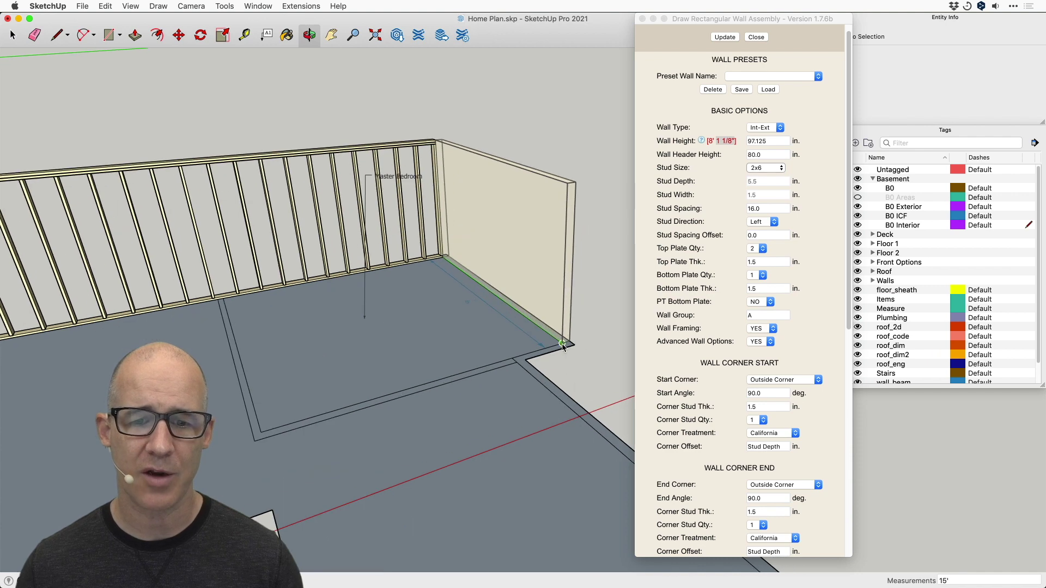
scroll(563, 347, up, 3)
click(563, 345)
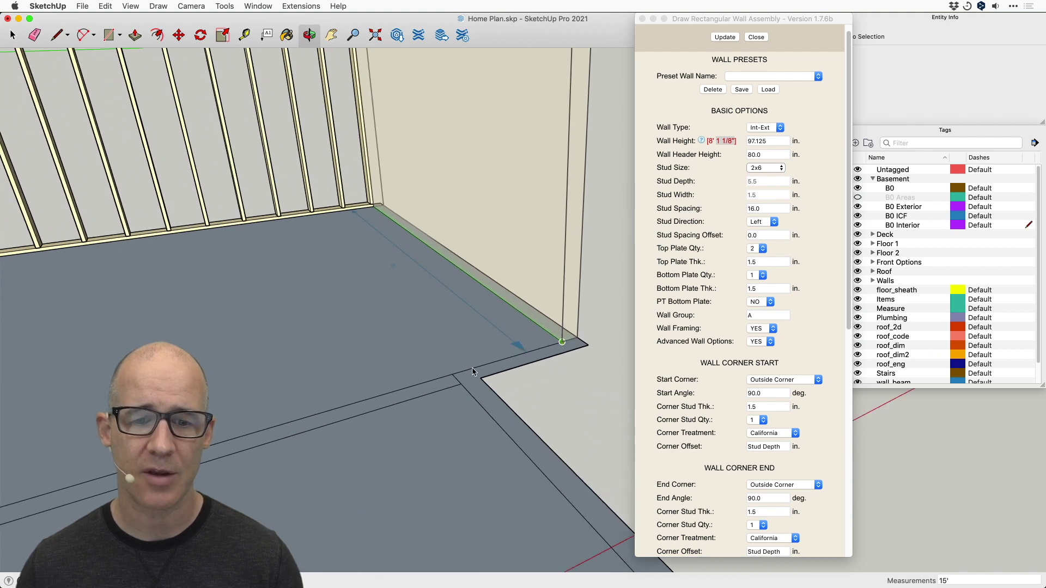
scroll(457, 379, down, 10)
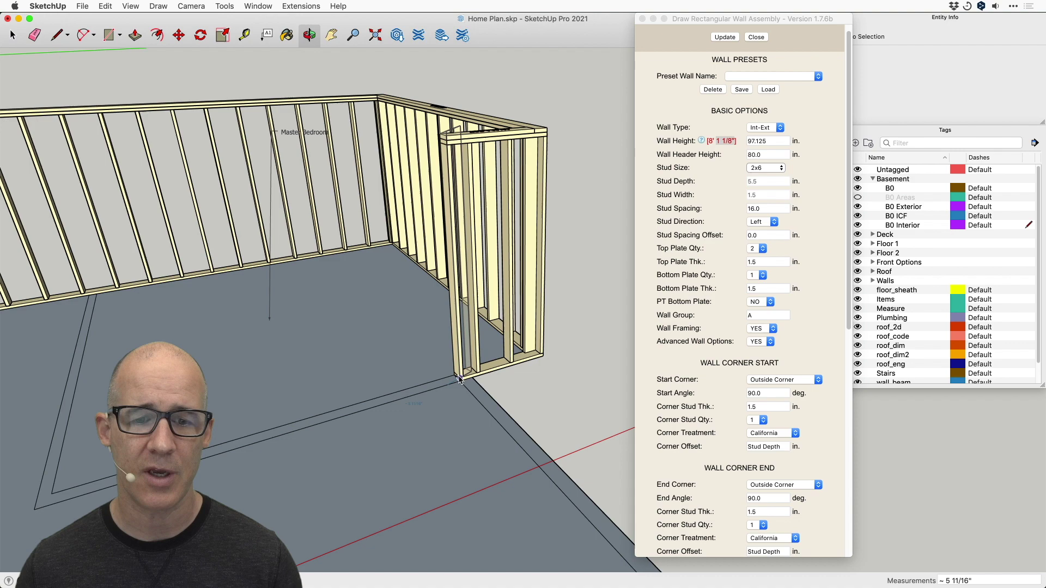
mouse_move(475, 430)
shift+middle_down()
mouse_move(413, 284)
mouse_move(405, 298)
shift+middle_up()
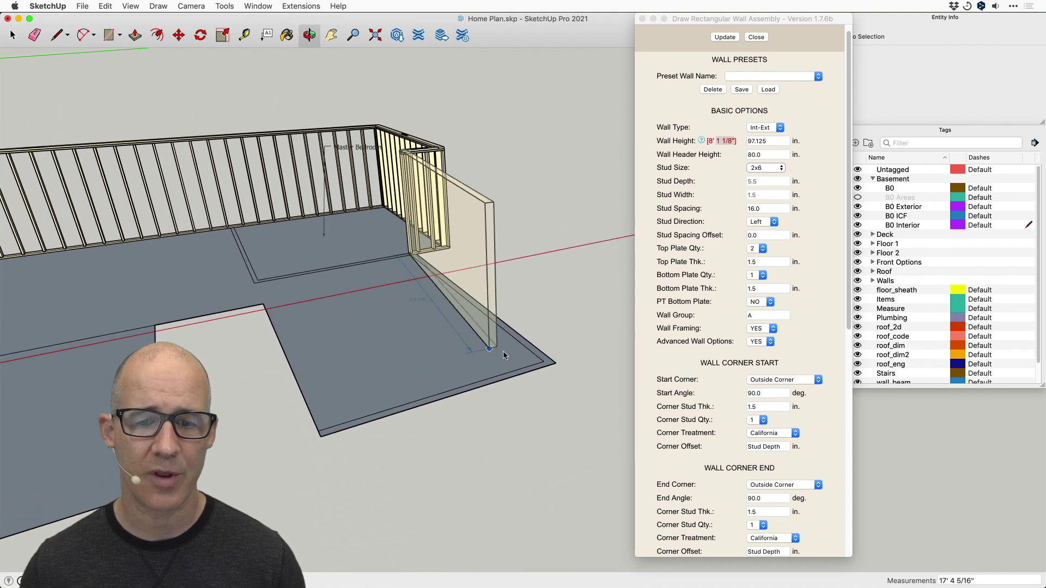
click(541, 363)
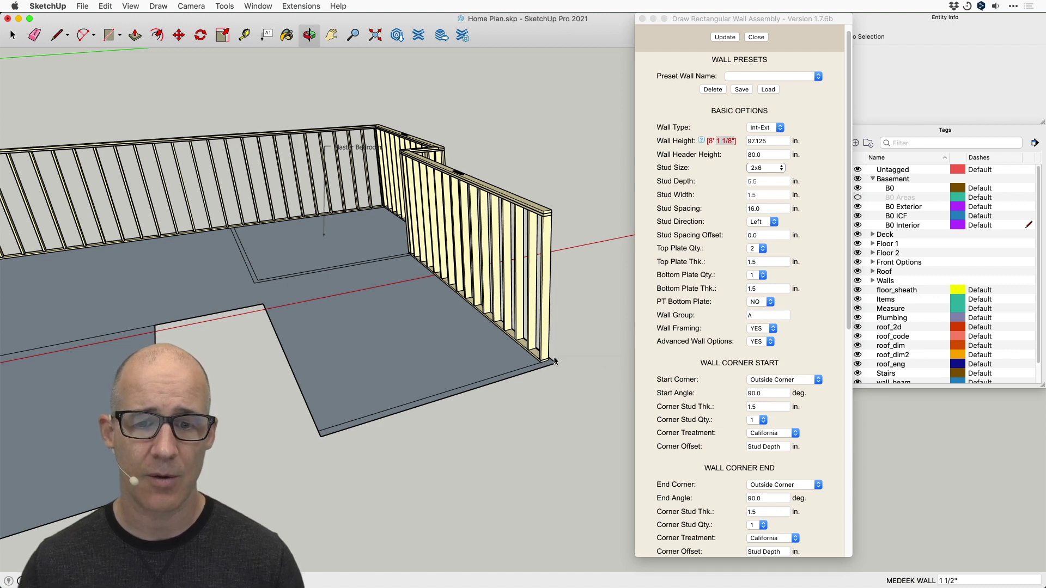
Step: Exit the wall tool and delete the short framed wall just drawn
key(space)
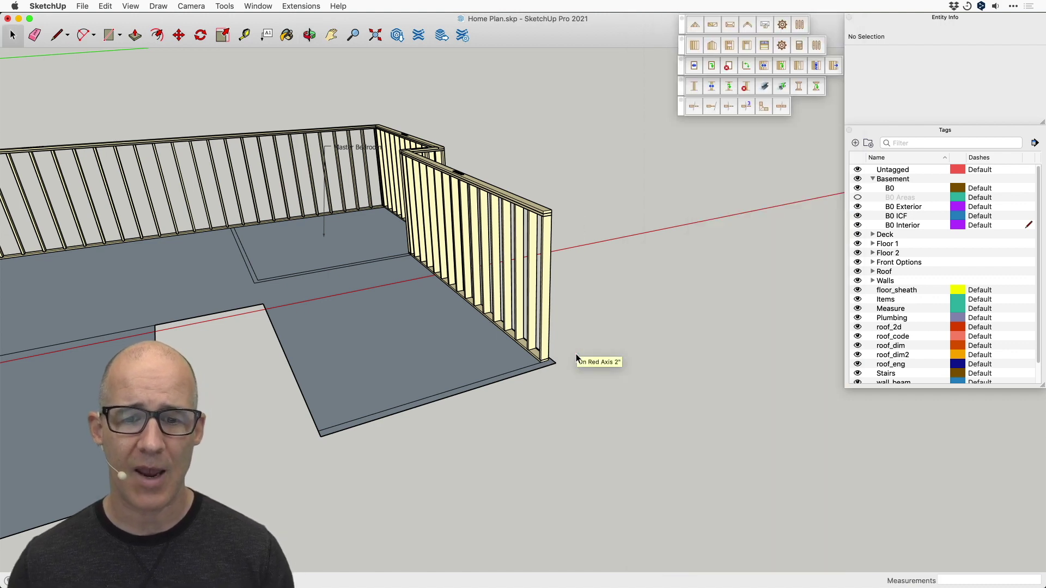
click(538, 322)
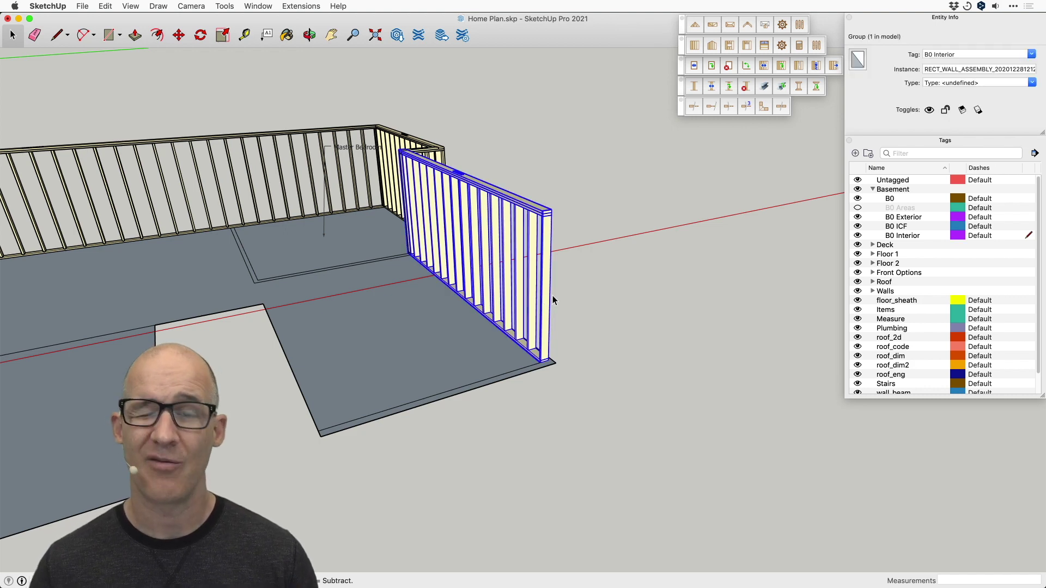
key(Delete)
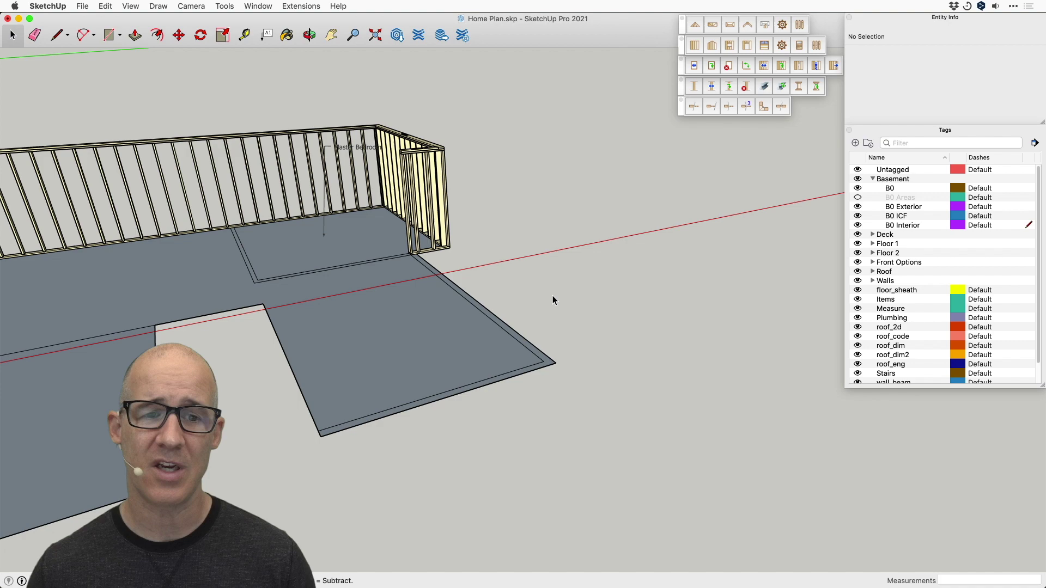
scroll(459, 217, up, 5)
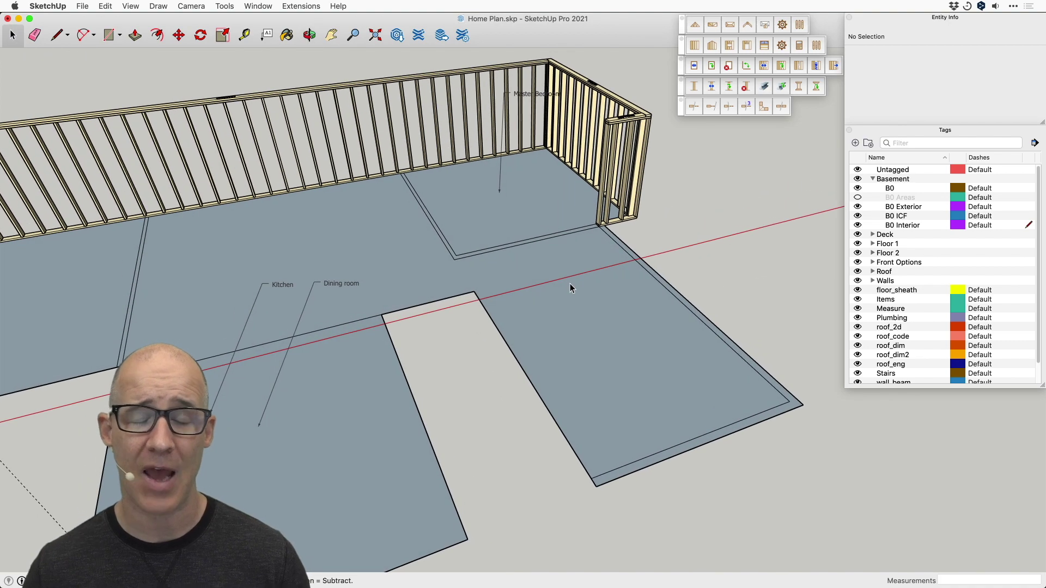
middle_drag(588, 251, 518, 158)
Step: Zoom extents and orbit to inspect the stud wall behind the Family Room, Kitchen and Master Bedroom
scroll(461, 200, up, 5)
scroll(535, 299, down, 3)
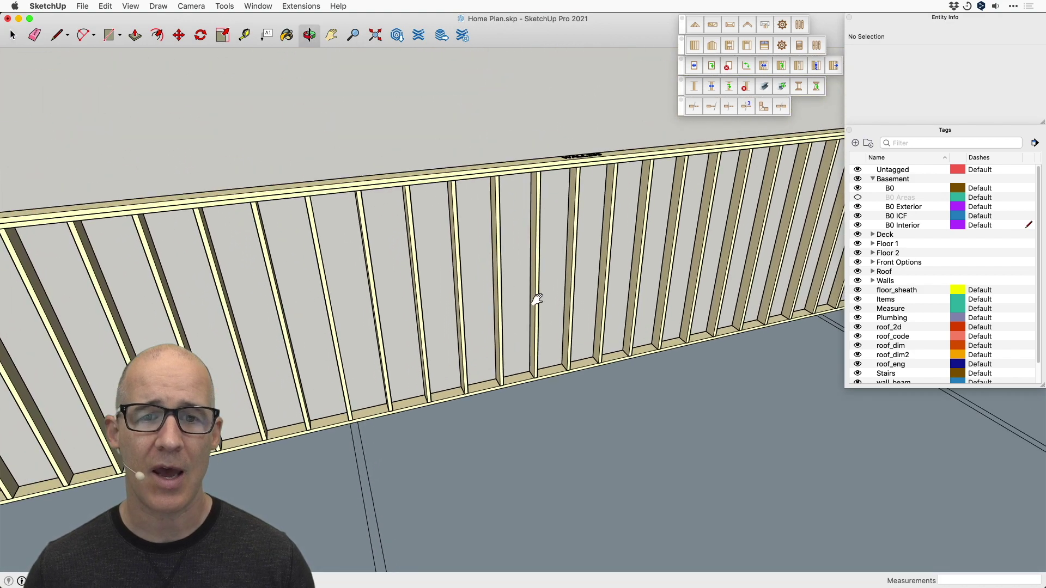
scroll(524, 334, up, 5)
middle_drag(525, 334, 488, 304)
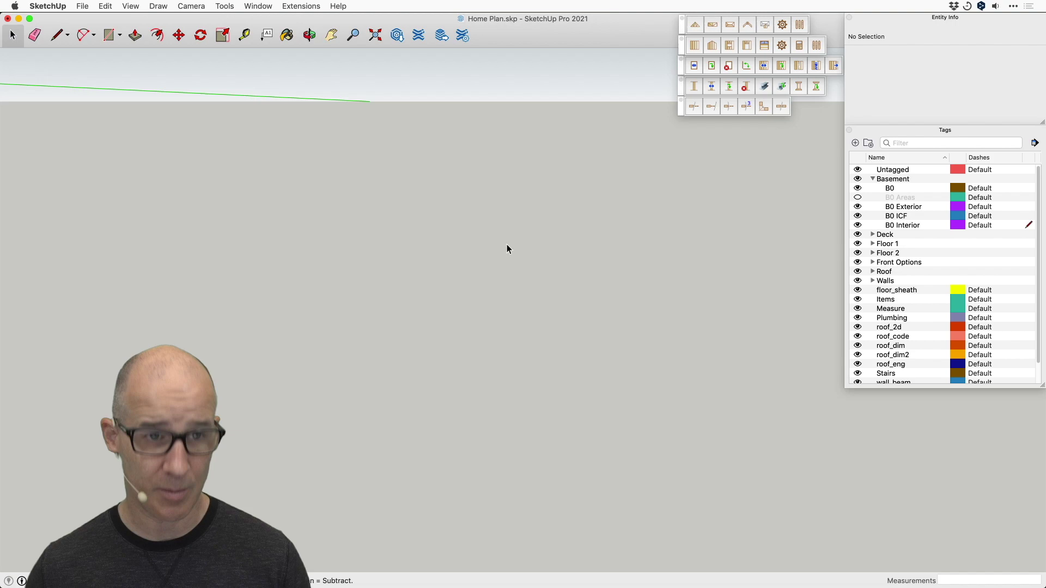
click(376, 36)
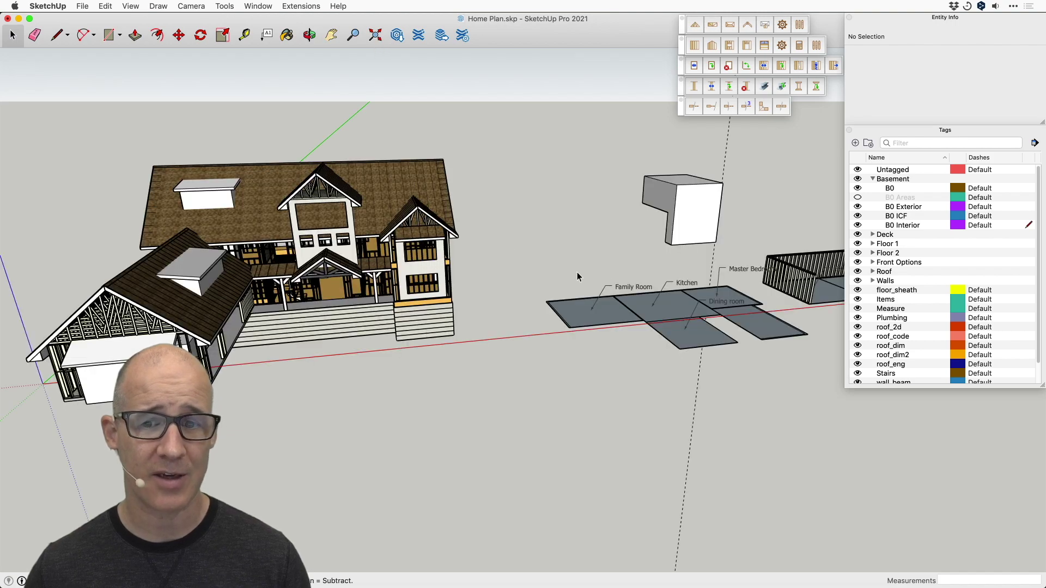
middle_drag(579, 277, 457, 309)
scroll(457, 308, up, 5)
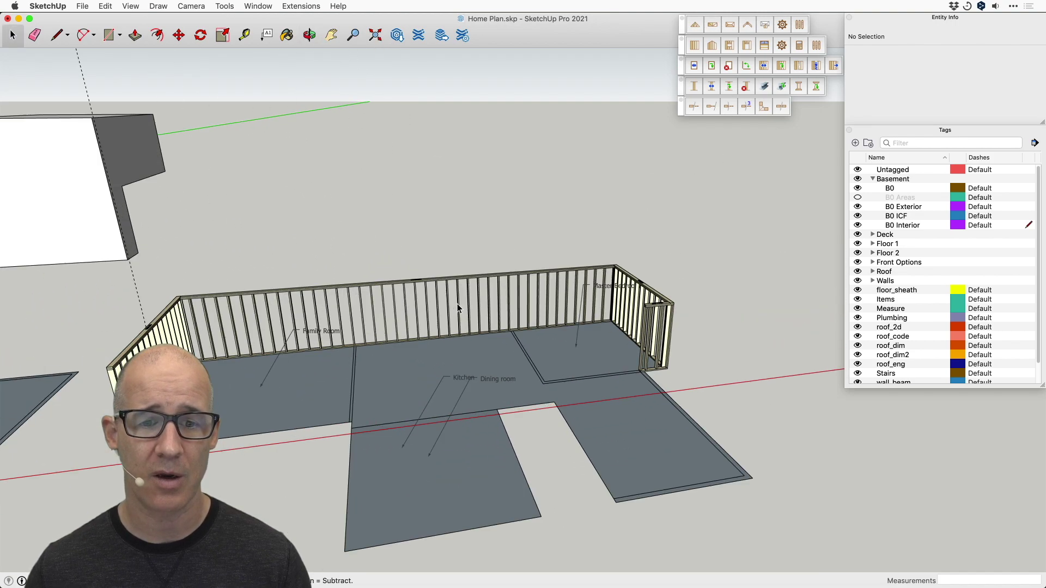
scroll(456, 308, up, 15)
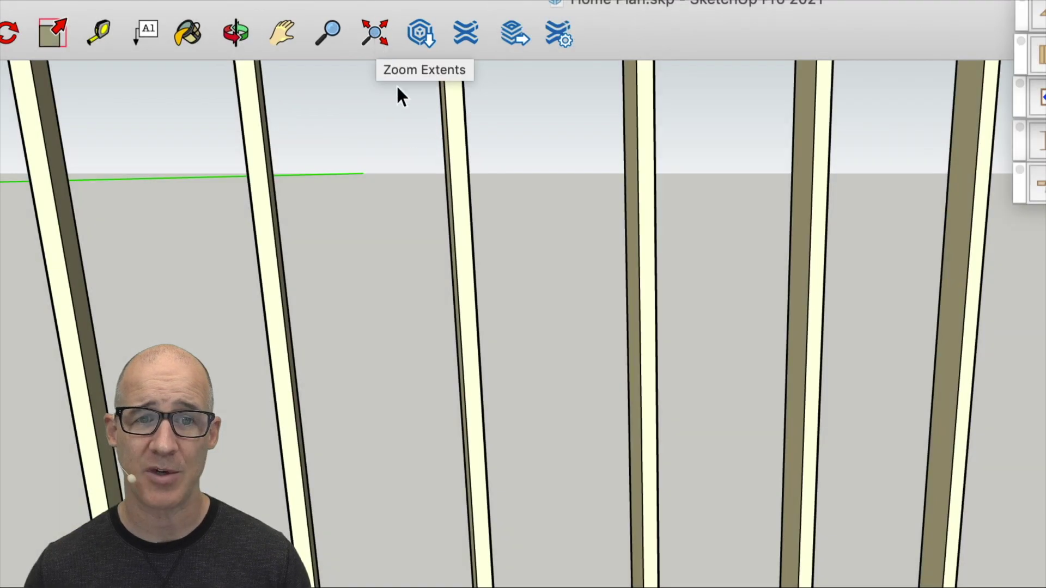
scroll(439, 163, down, 5)
middle_drag(448, 112, 452, 191)
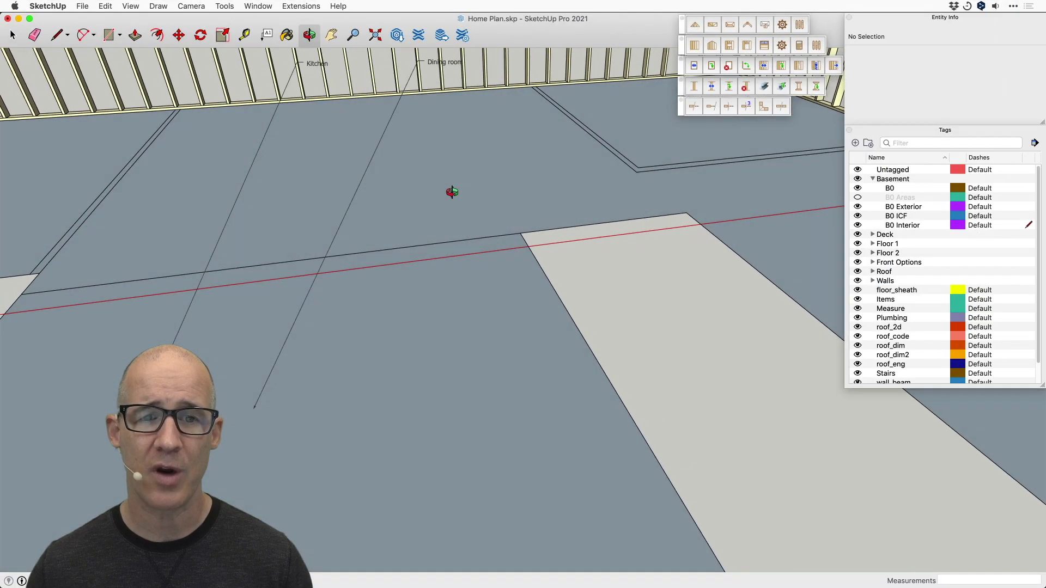
scroll(499, 164, up, 3)
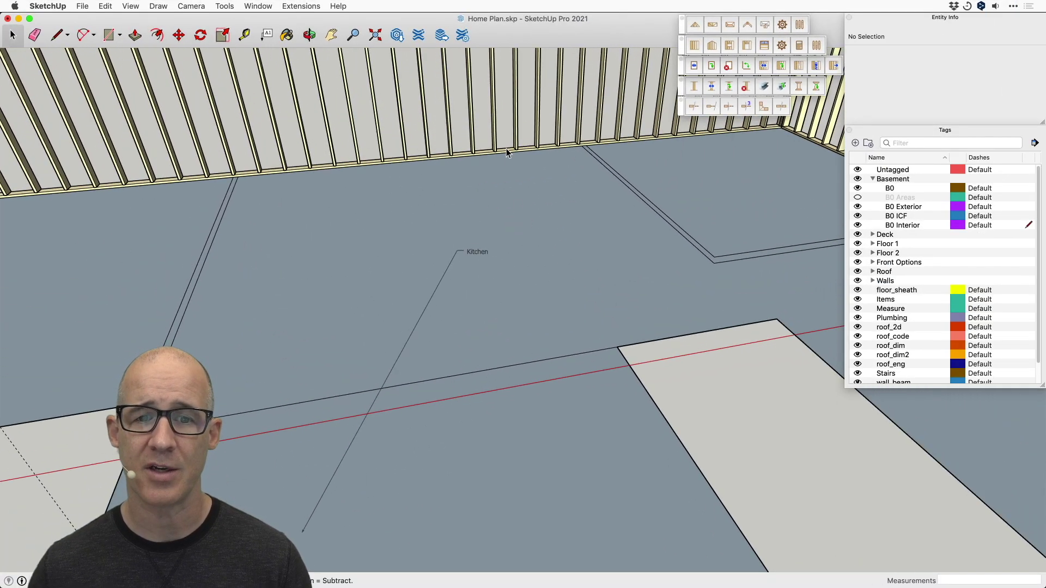
click(506, 148)
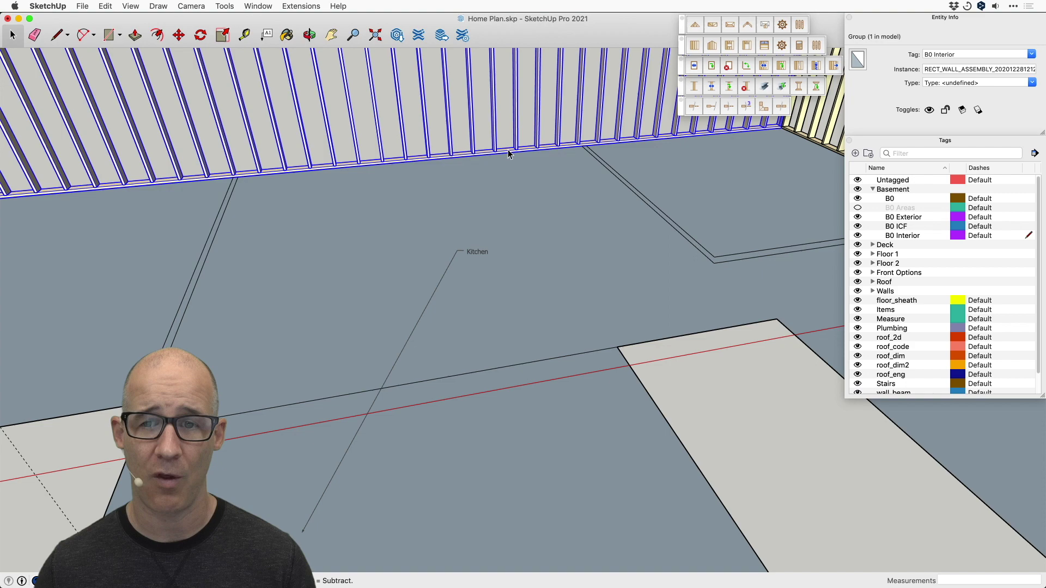
right_click(507, 154)
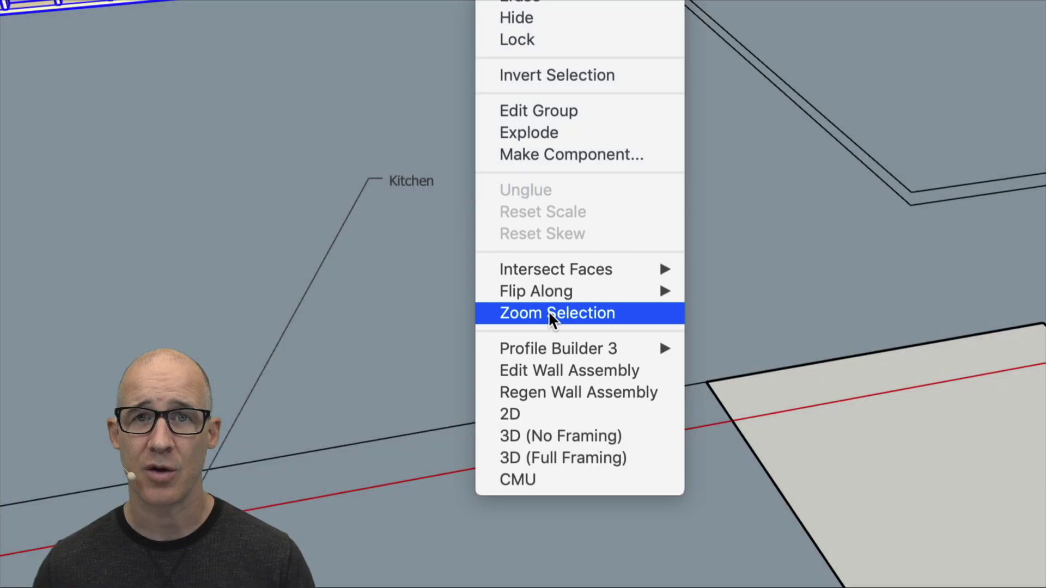
mouse_move(538, 298)
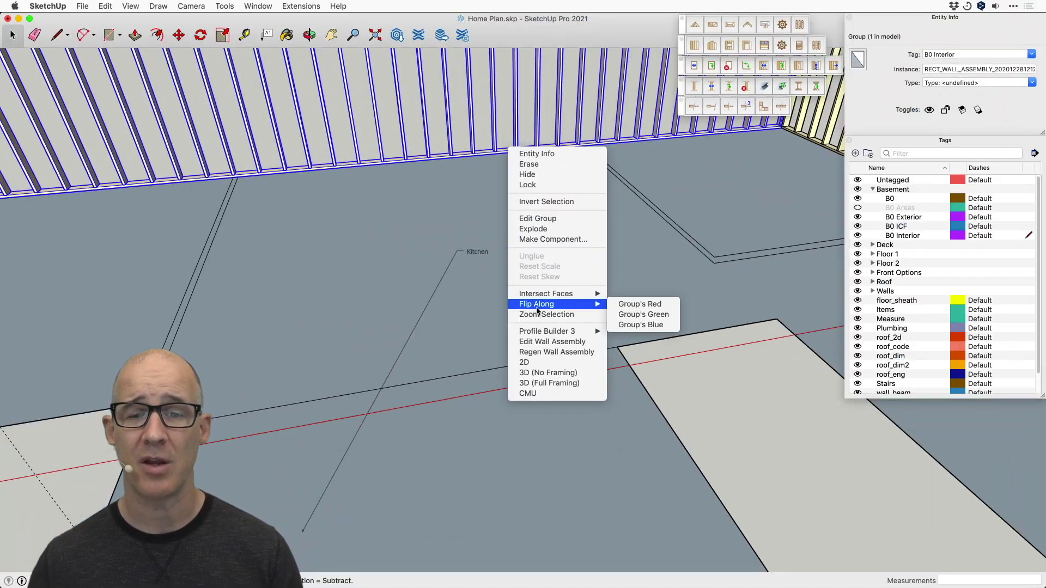
click(459, 287)
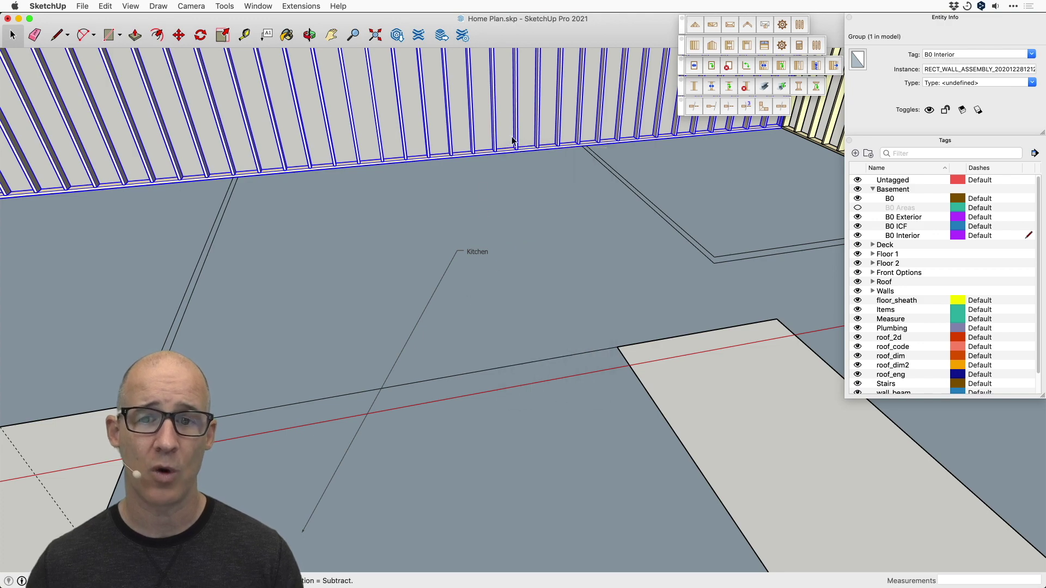
middle_drag(460, 128, 530, 296)
scroll(466, 287, up, 5)
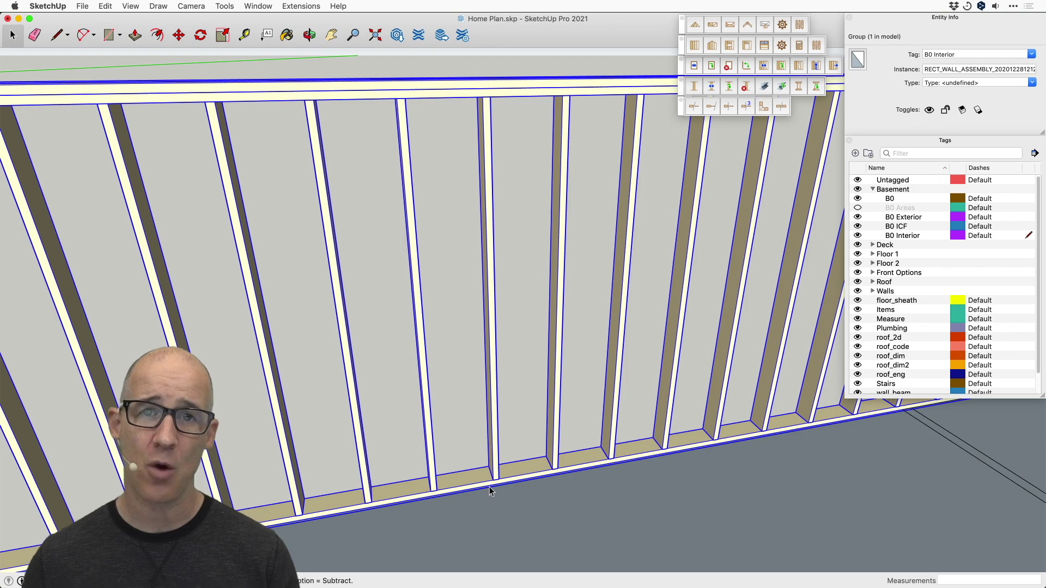
scroll(492, 487, up, 5)
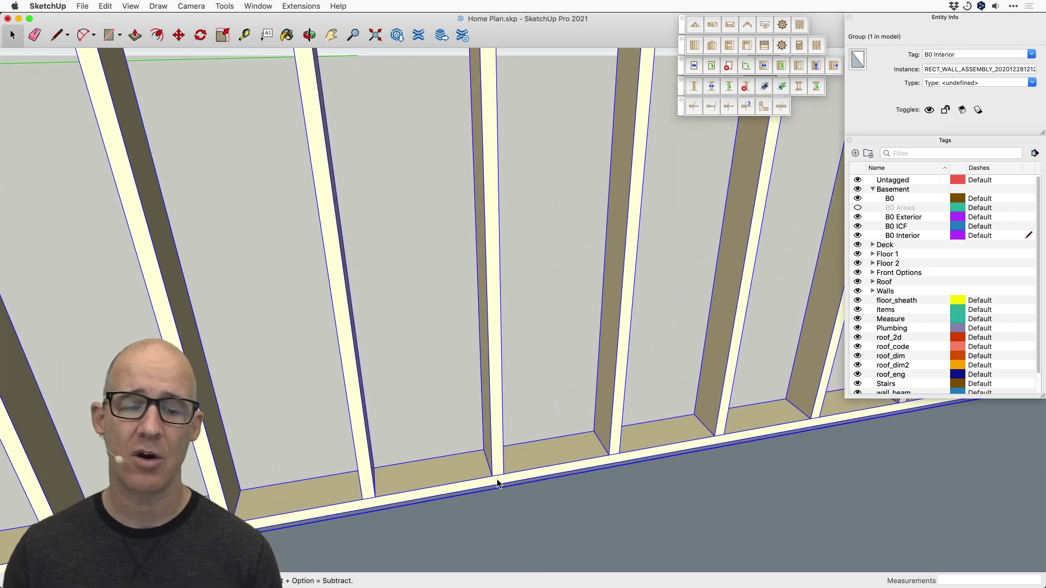
scroll(498, 482, down, 5)
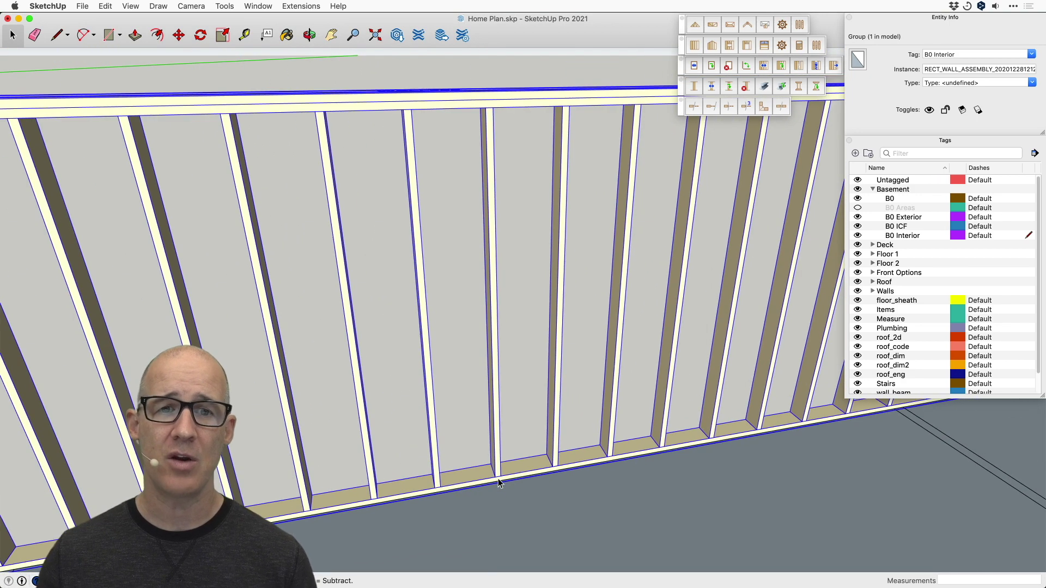
scroll(497, 100, up, 4)
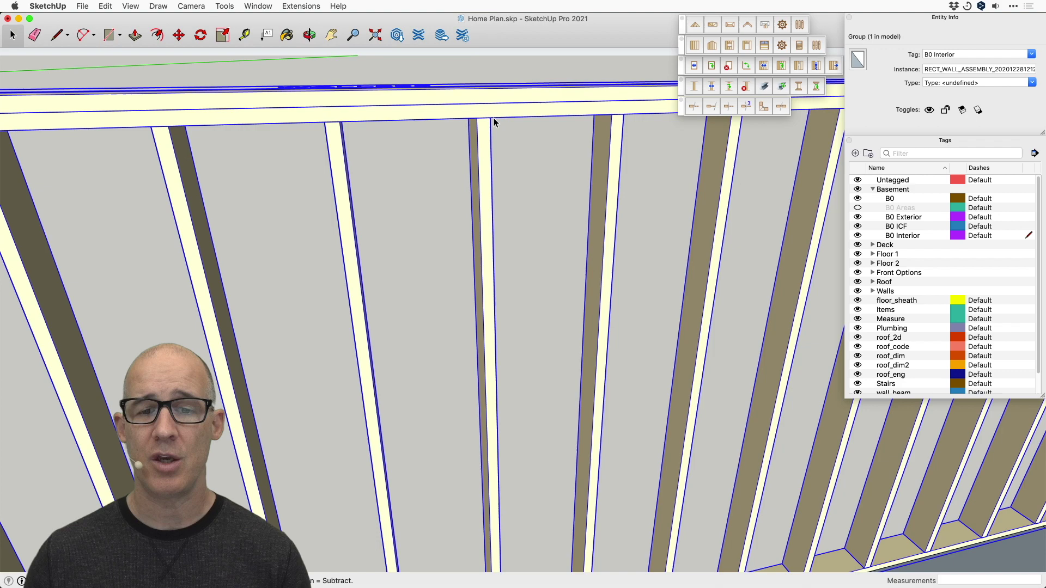
scroll(502, 172, down, 3)
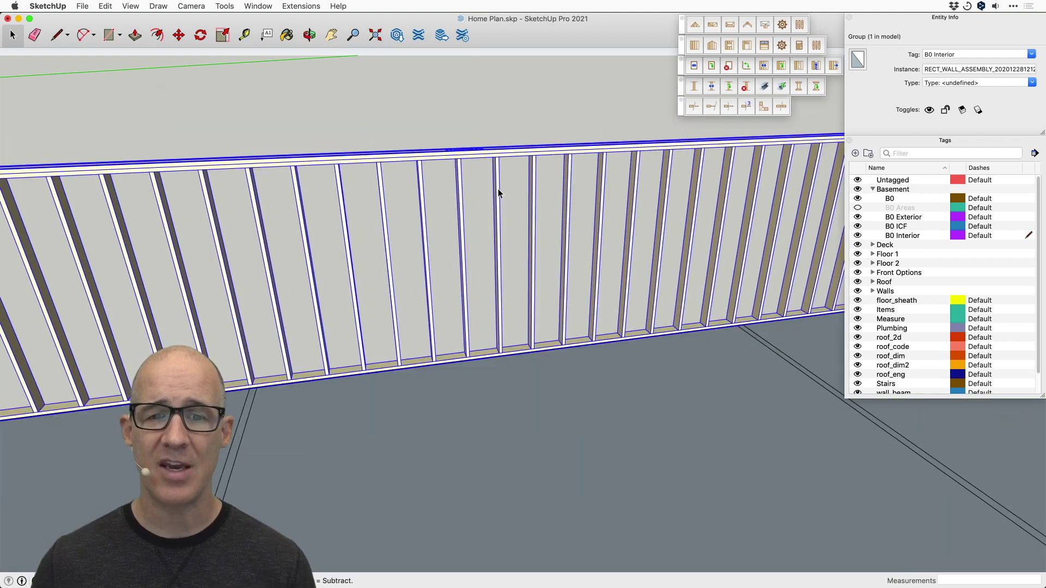
scroll(502, 187, up, 4)
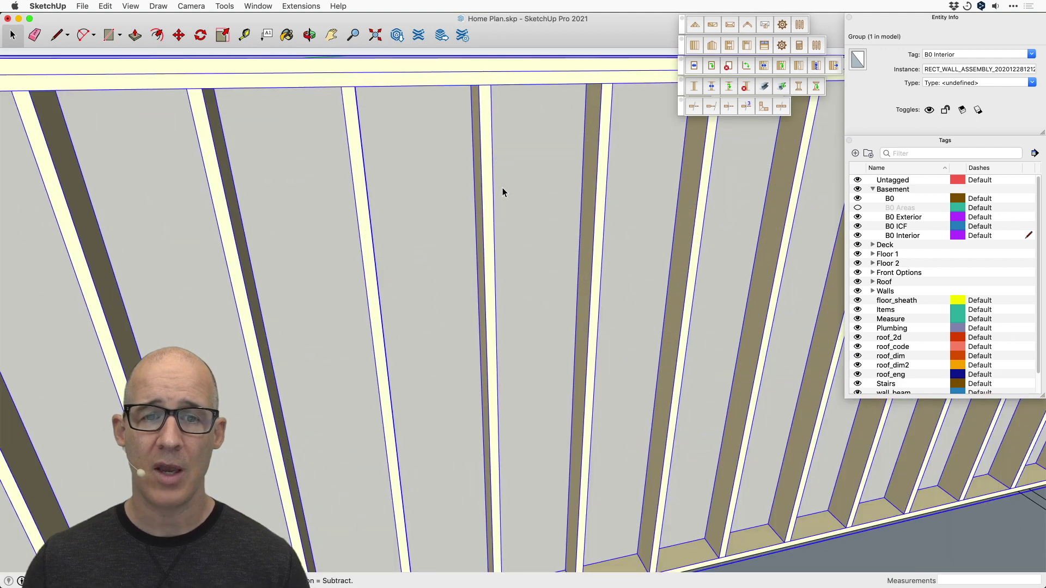
scroll(502, 188, down, 4)
scroll(502, 188, up, 3)
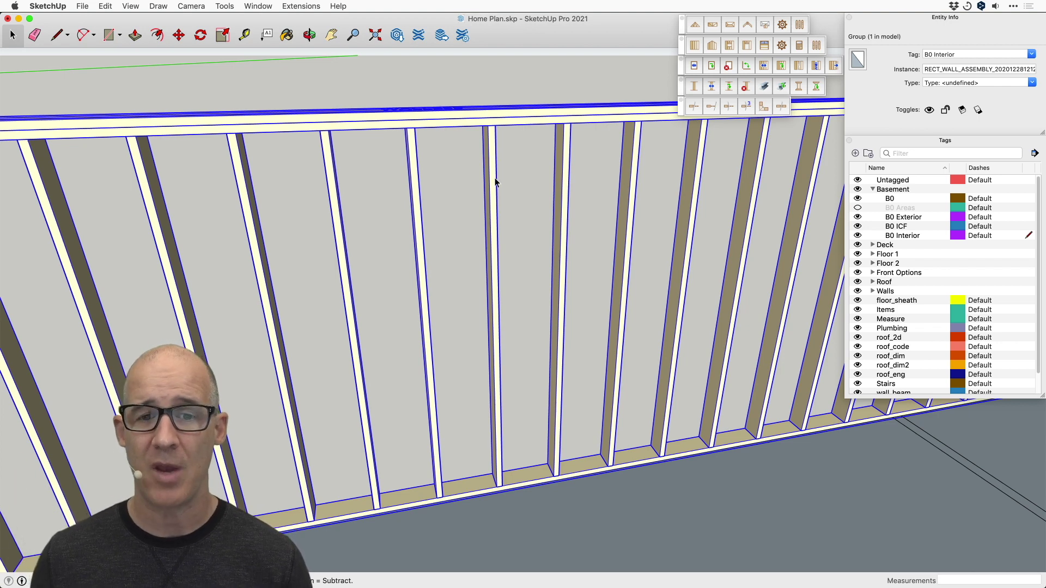
scroll(494, 183, up, 2)
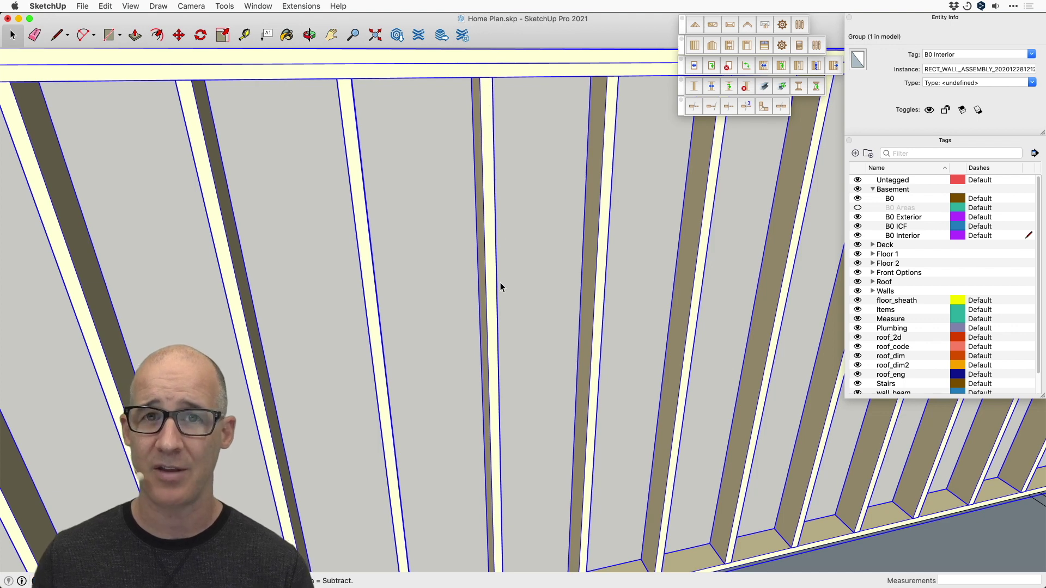
scroll(518, 422, down, 3)
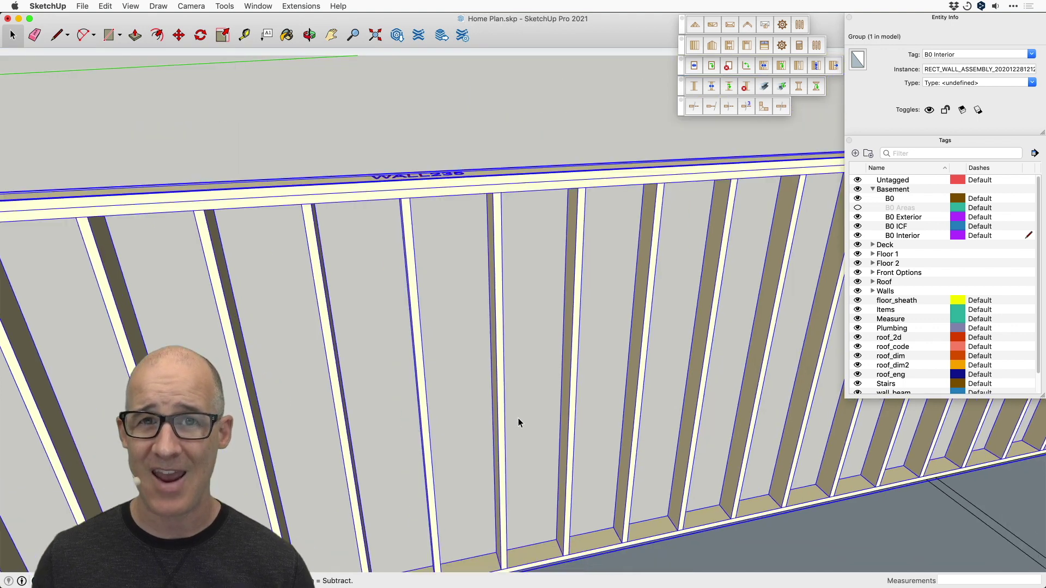
scroll(520, 423, up, 2)
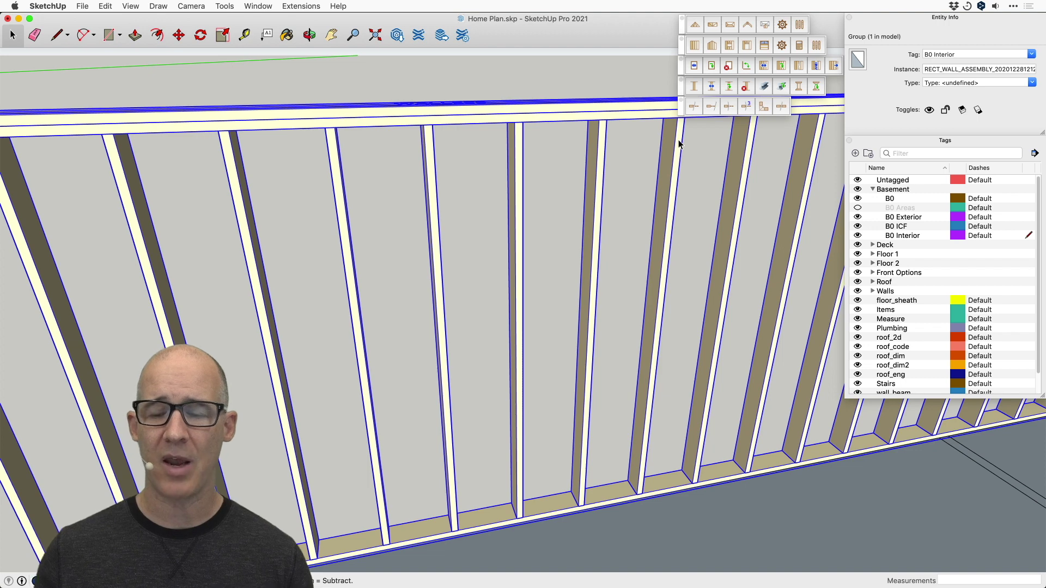
scroll(486, 132, up, 2)
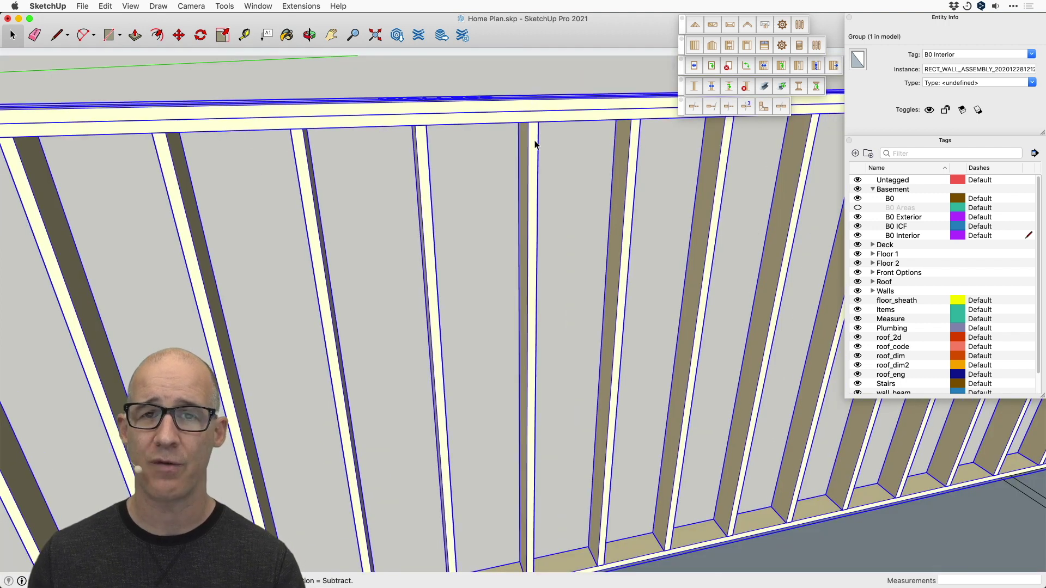
scroll(534, 131, up, 1)
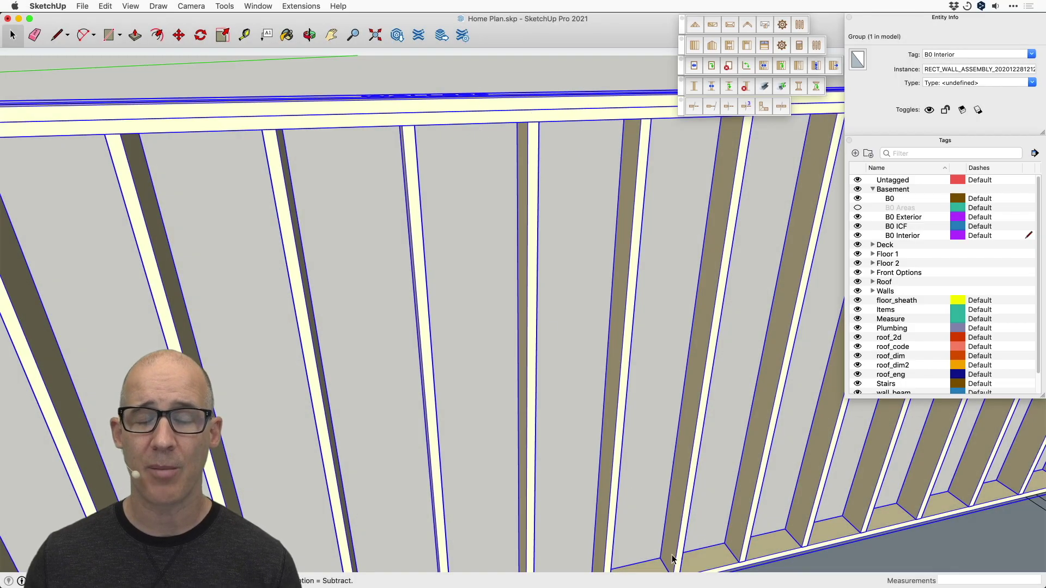
scroll(560, 461, down, 3)
scroll(532, 337, down, 1)
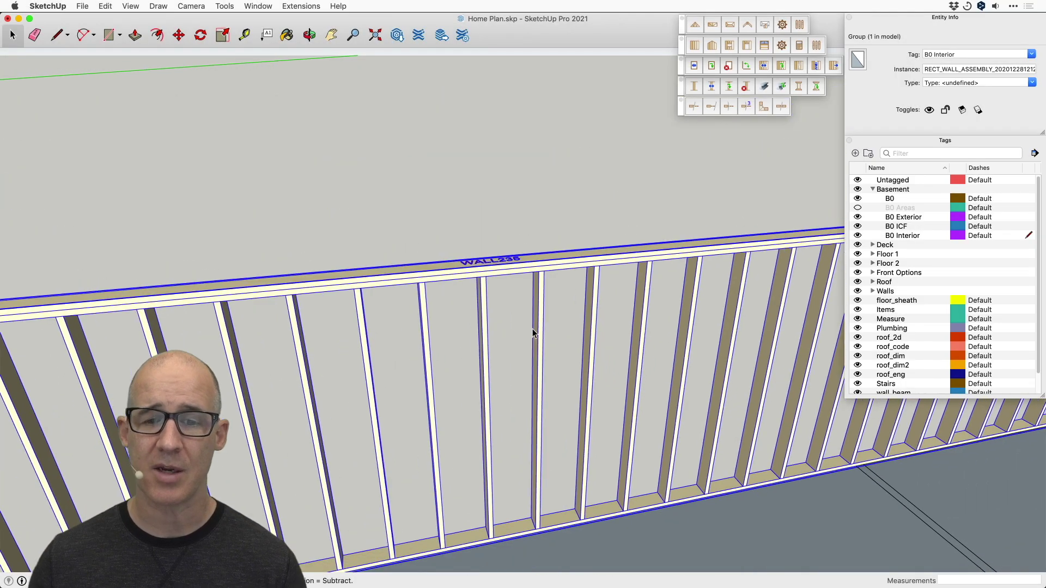
Step: Open Edit Wall Assembly for the 52' 10 7/16" WALL235 wall and view its bottom plate
right_click(545, 270)
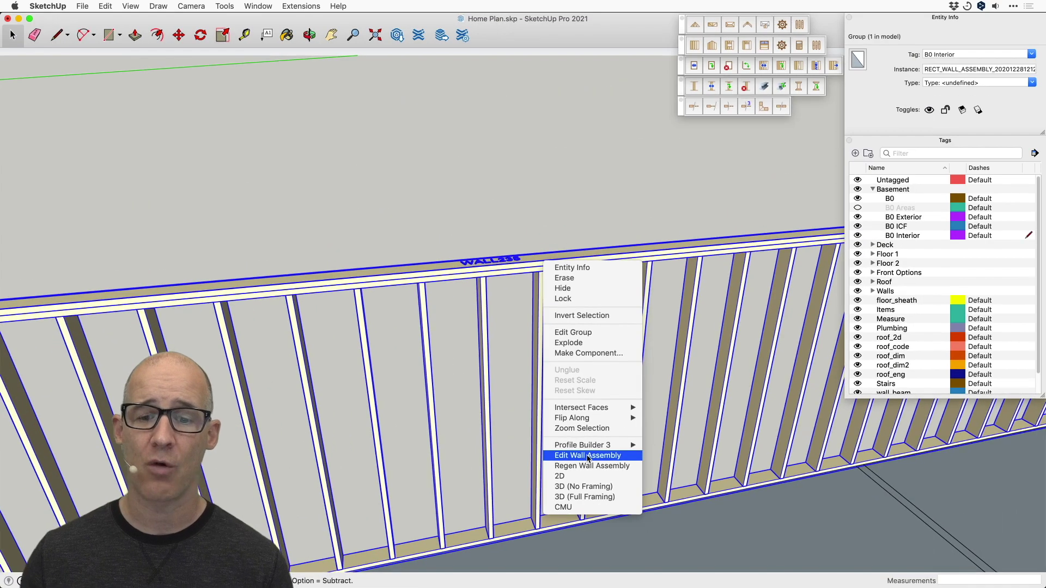
click(588, 456)
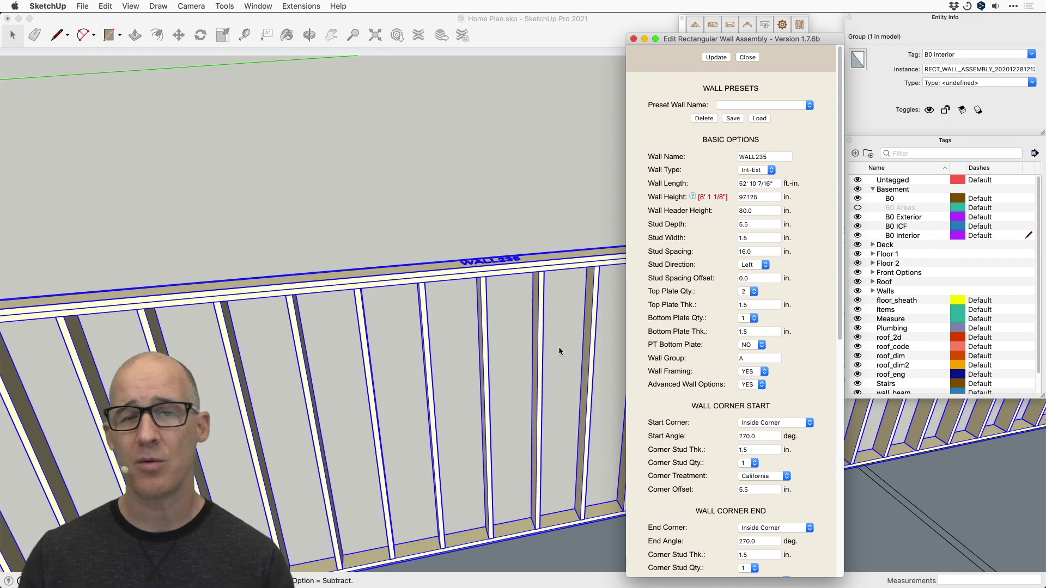
middle_drag(553, 367, 554, 387)
middle_drag(556, 457, 526, 302)
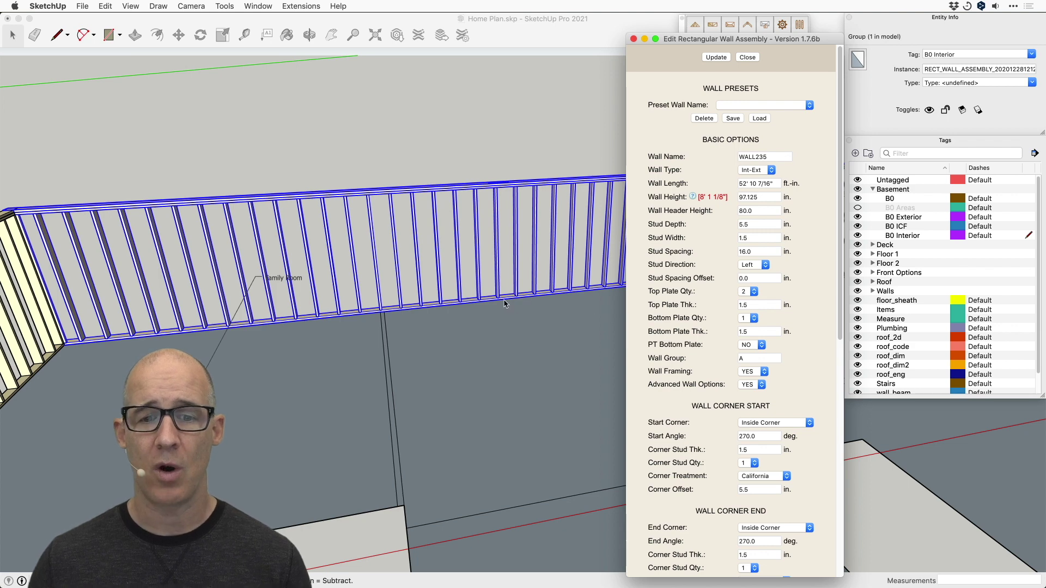
scroll(505, 302, up, 2)
scroll(497, 302, up, 3)
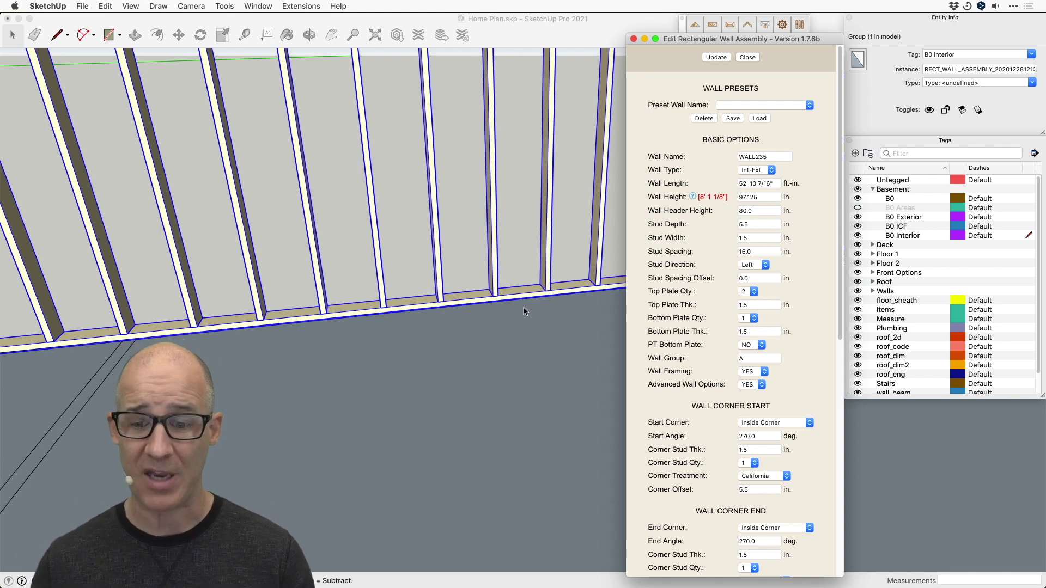
scroll(735, 348, down, 1)
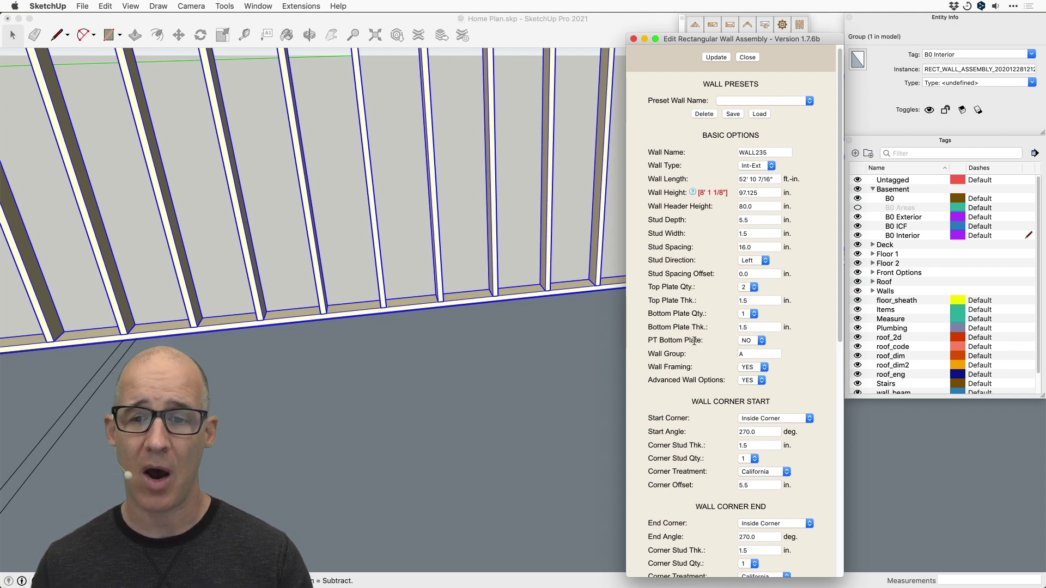
scroll(731, 322, down, 1)
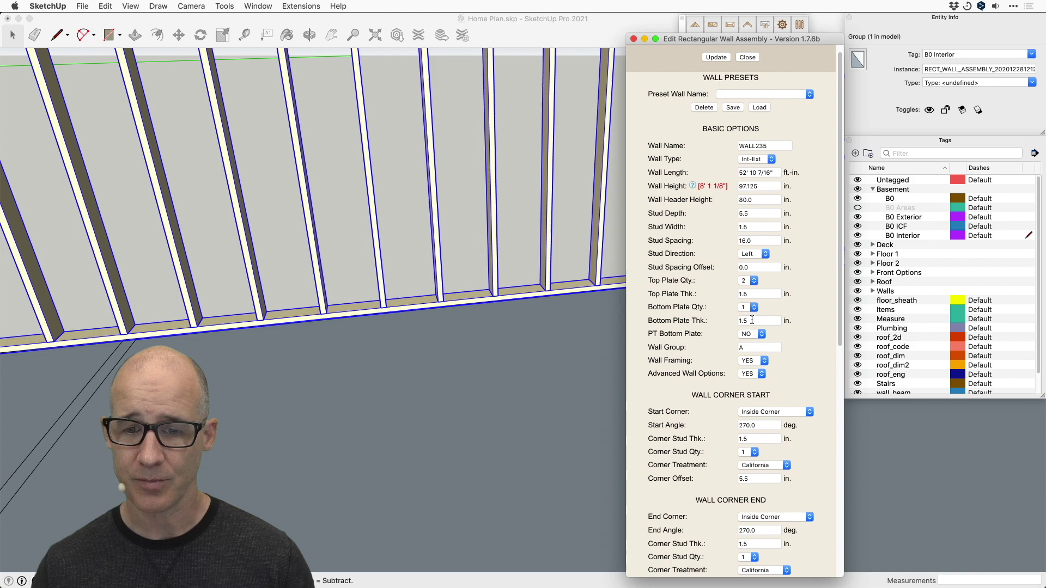
Step: Keep Top Plate Qty. at 2, set Bottom Plate Qty. to 2, and update WALL235
scroll(733, 317, down, 1)
scroll(750, 321, up, 3)
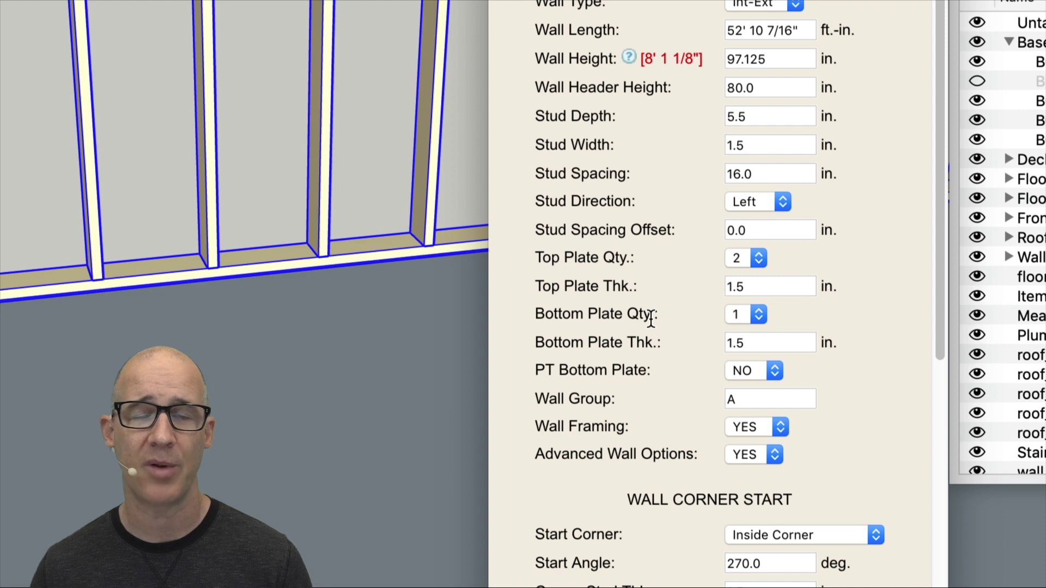
click(756, 253)
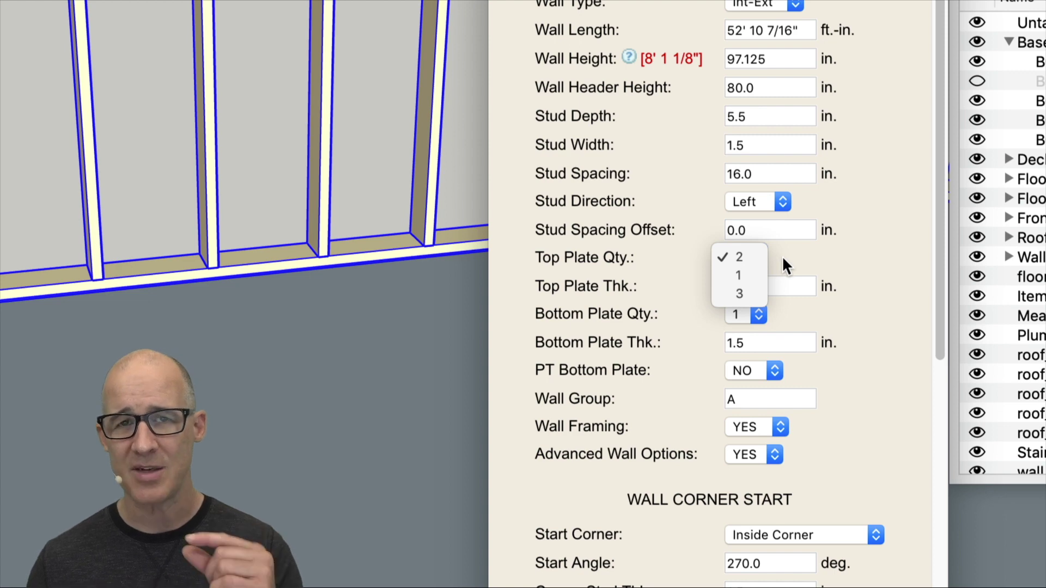
click(731, 257)
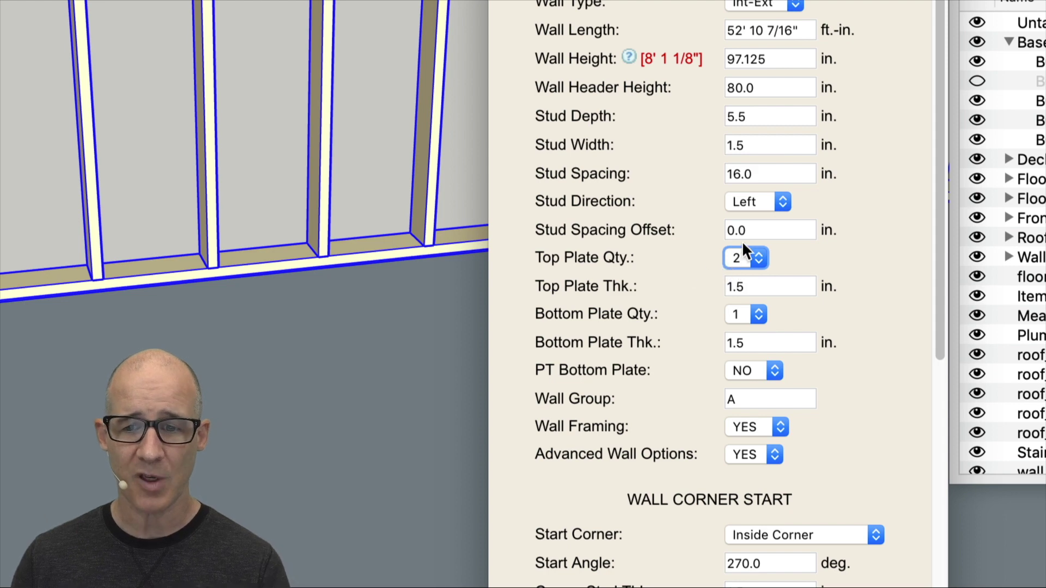
click(746, 312)
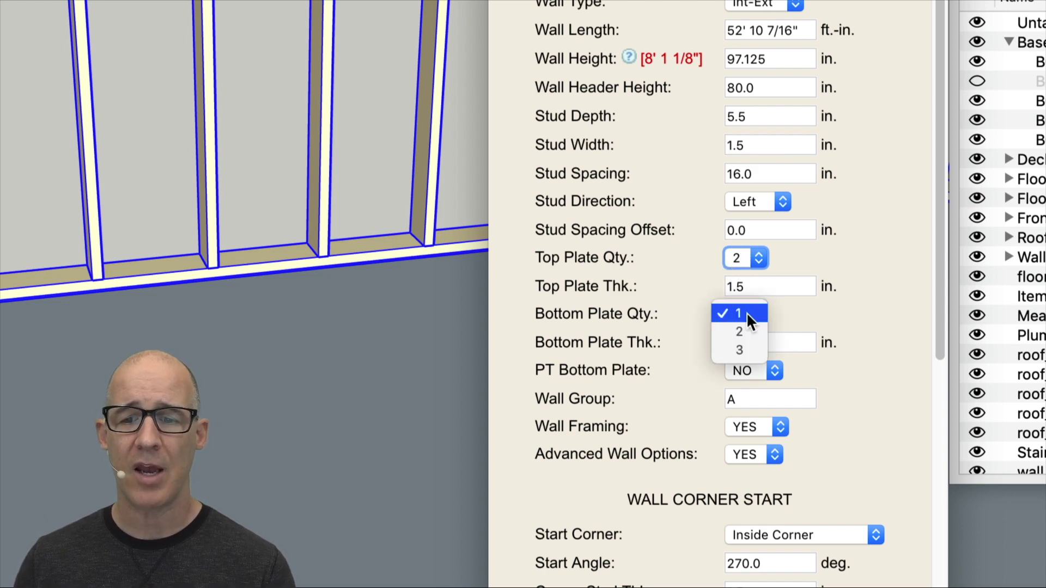
click(745, 328)
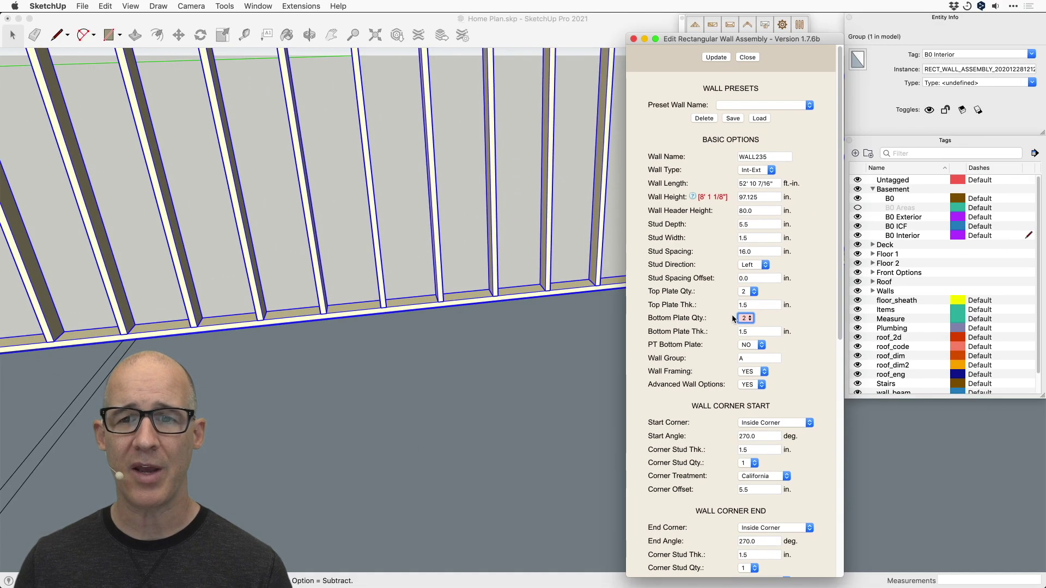
click(716, 57)
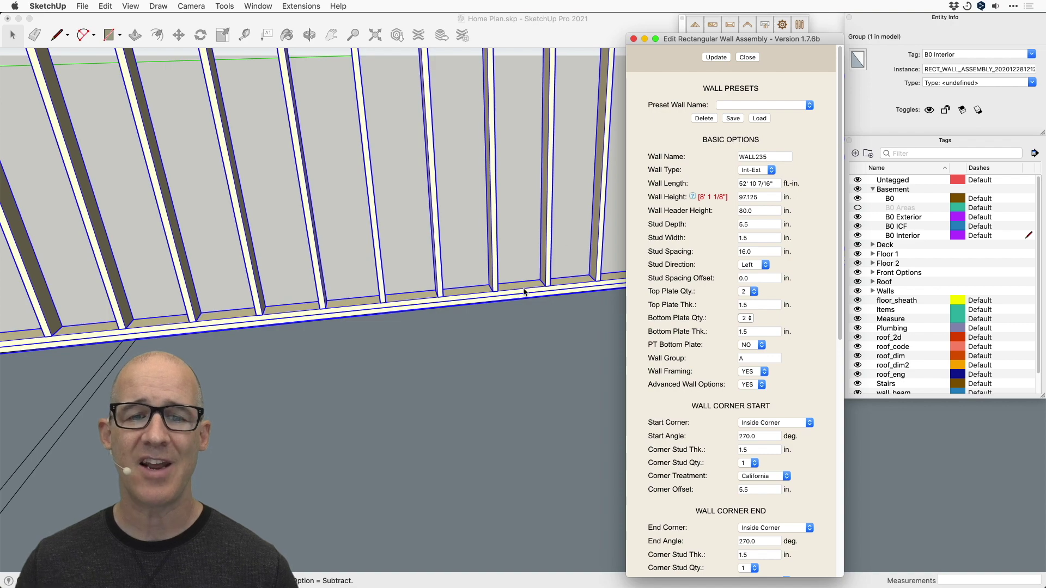
scroll(524, 292, up, 3)
scroll(527, 303, down, 1)
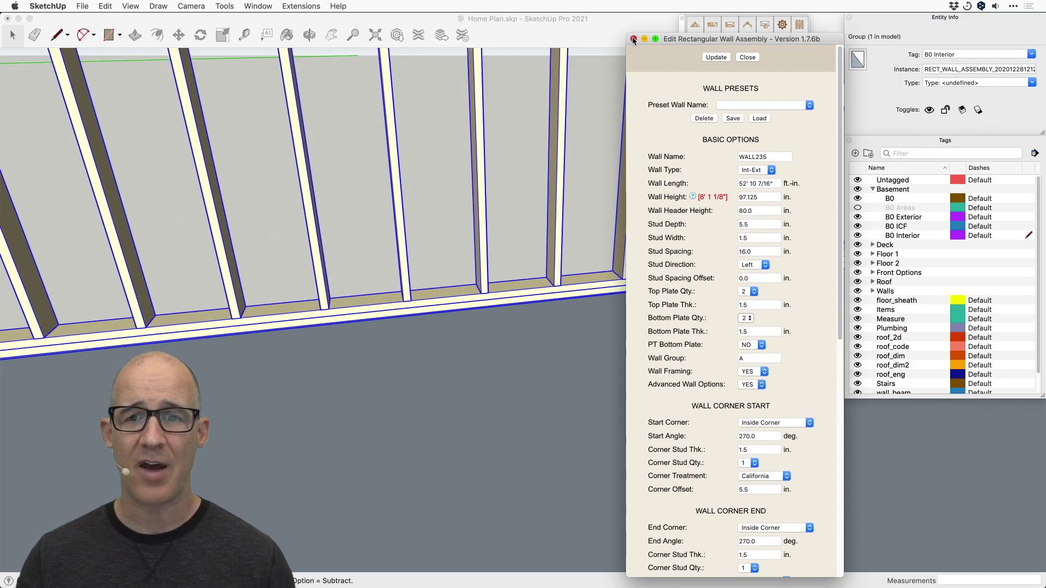
Step: Close the wall assembly settings and orbit back to the regenerated wall by the Family Room floor
click(633, 39)
scroll(545, 284, down, 4)
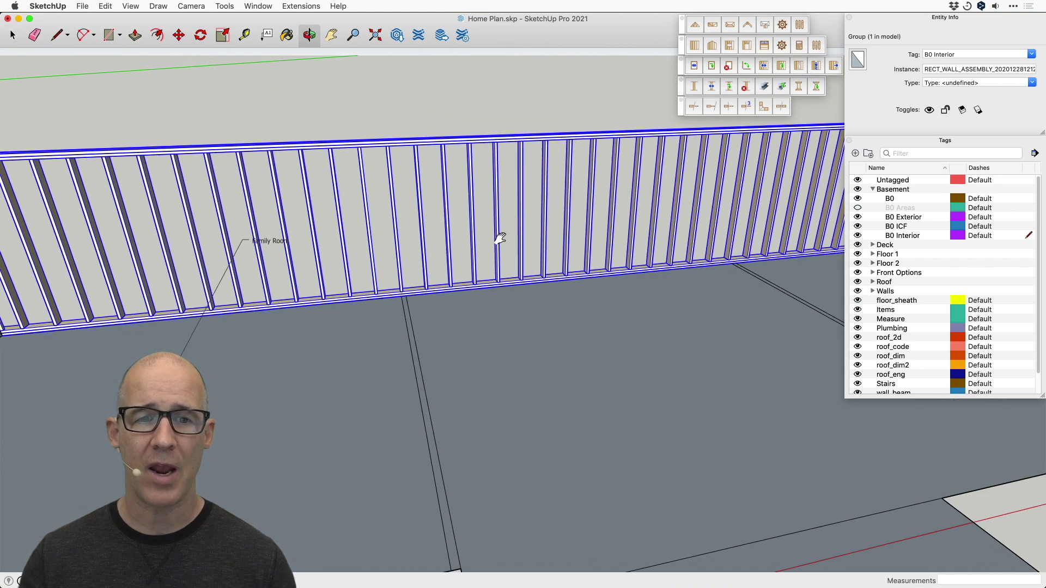
scroll(547, 283, down, 3)
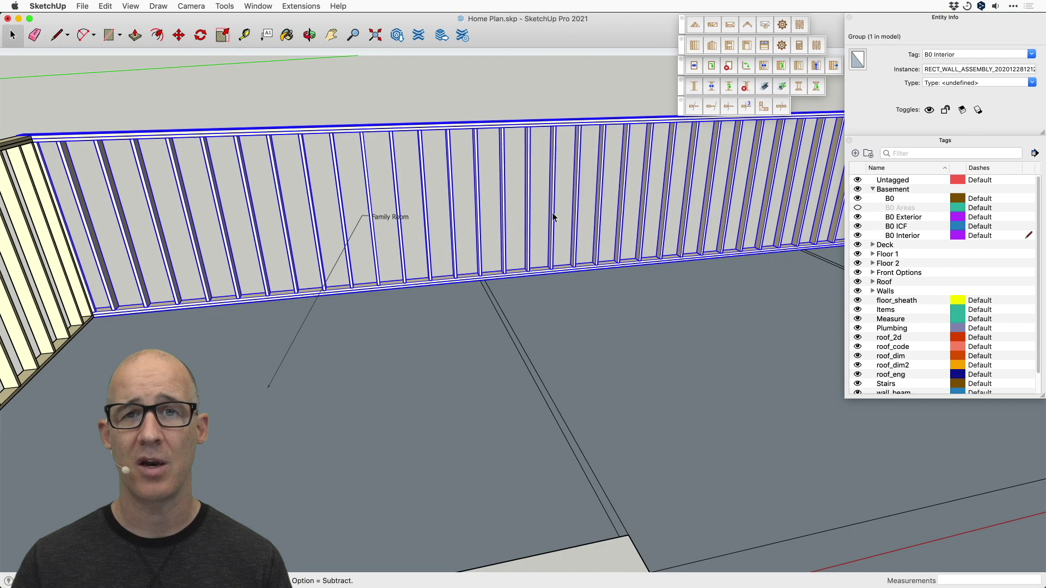
middle_drag(621, 254, 583, 239)
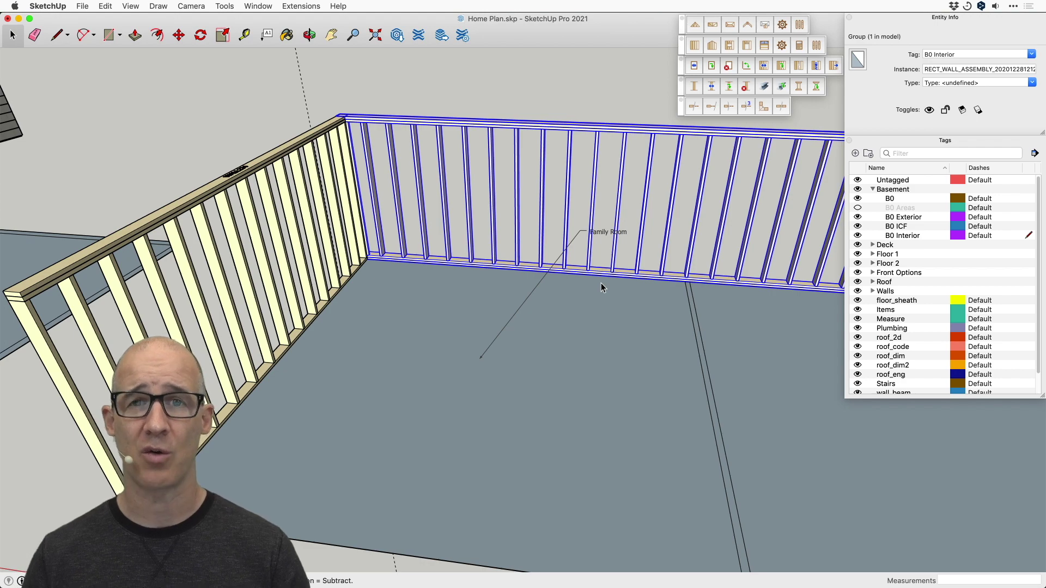
scroll(600, 283, down, 10)
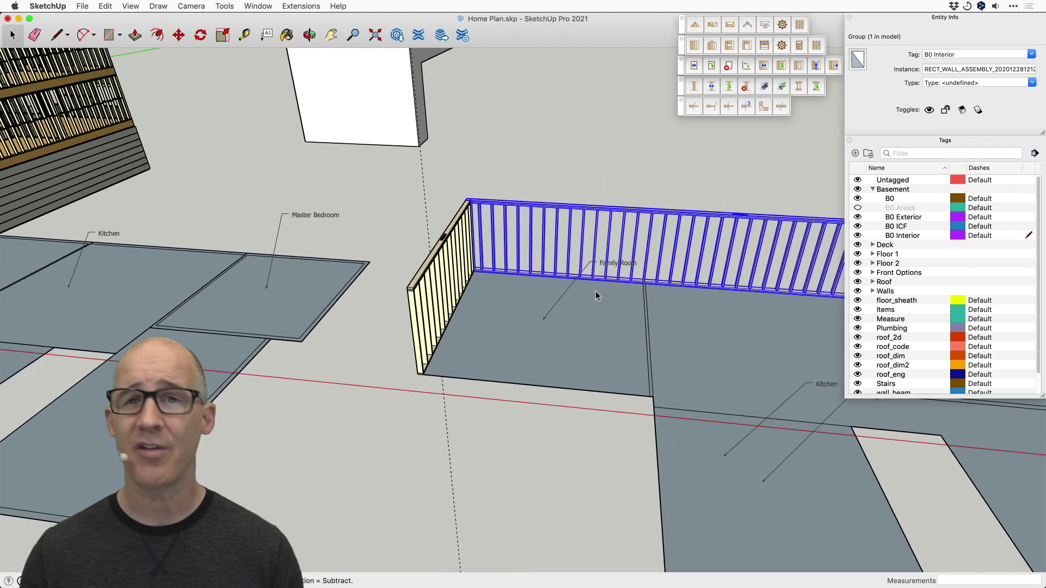
middle_drag(597, 296, 626, 303)
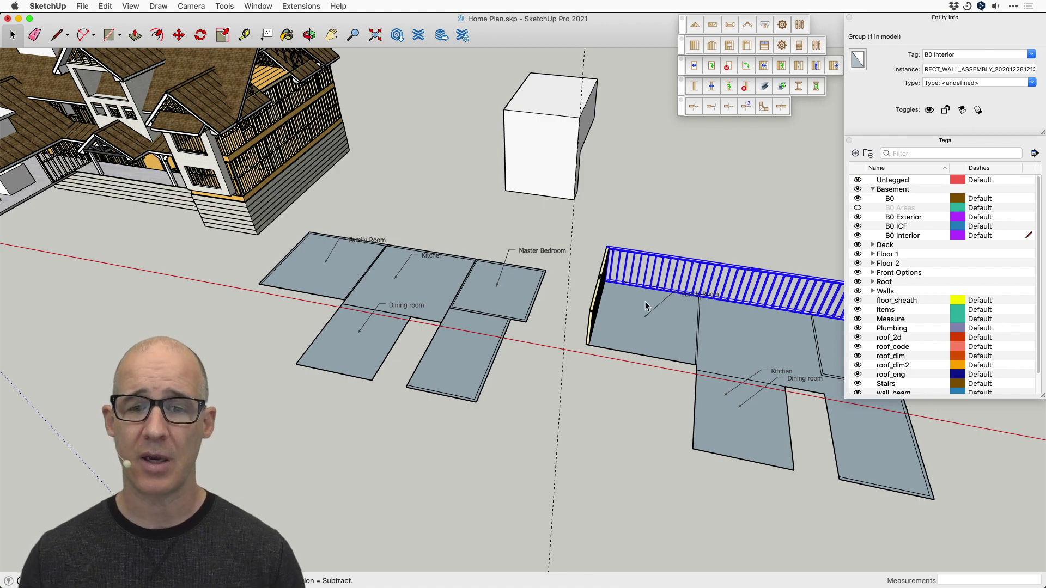
middle_drag(672, 308, 556, 273)
scroll(727, 298, up, 10)
scroll(567, 279, up, 3)
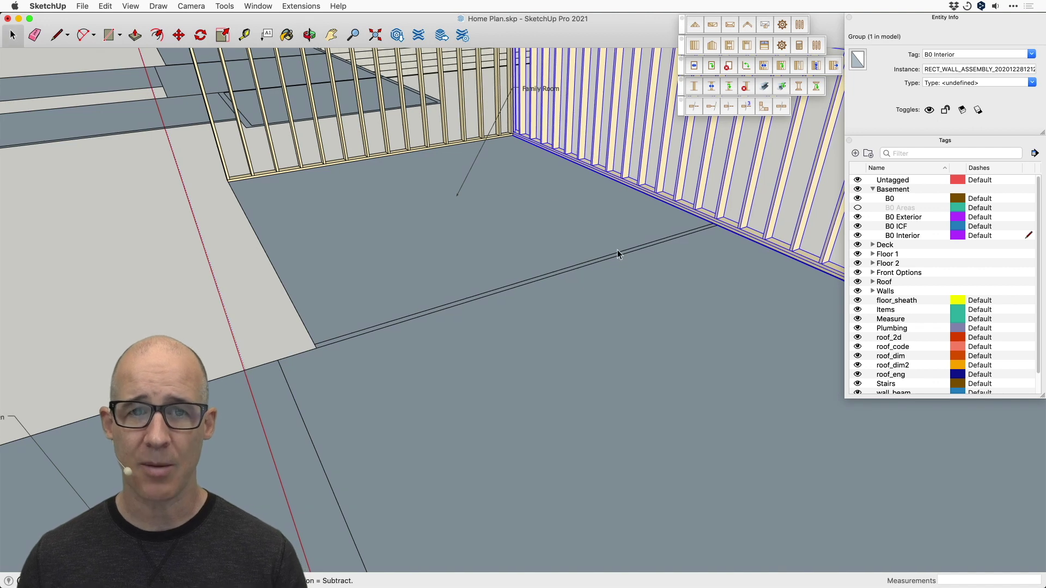
click(135, 35)
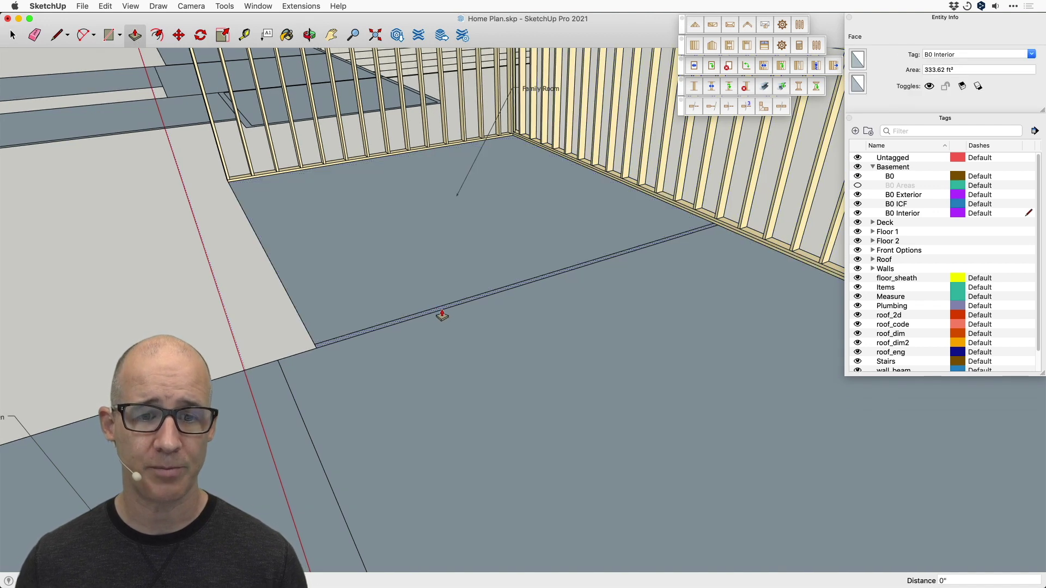
click(442, 315)
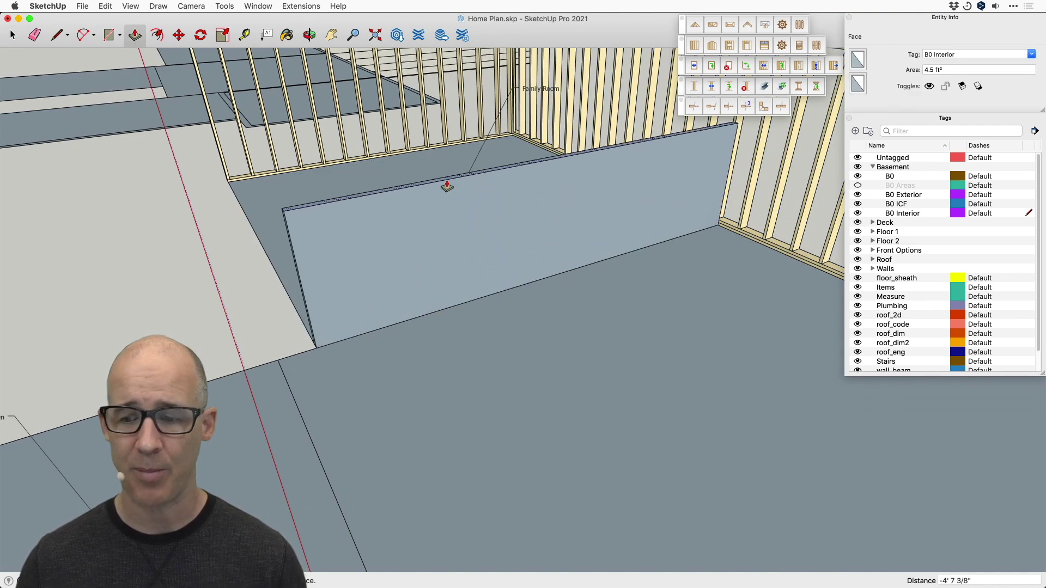
key(Tab)
text(9)
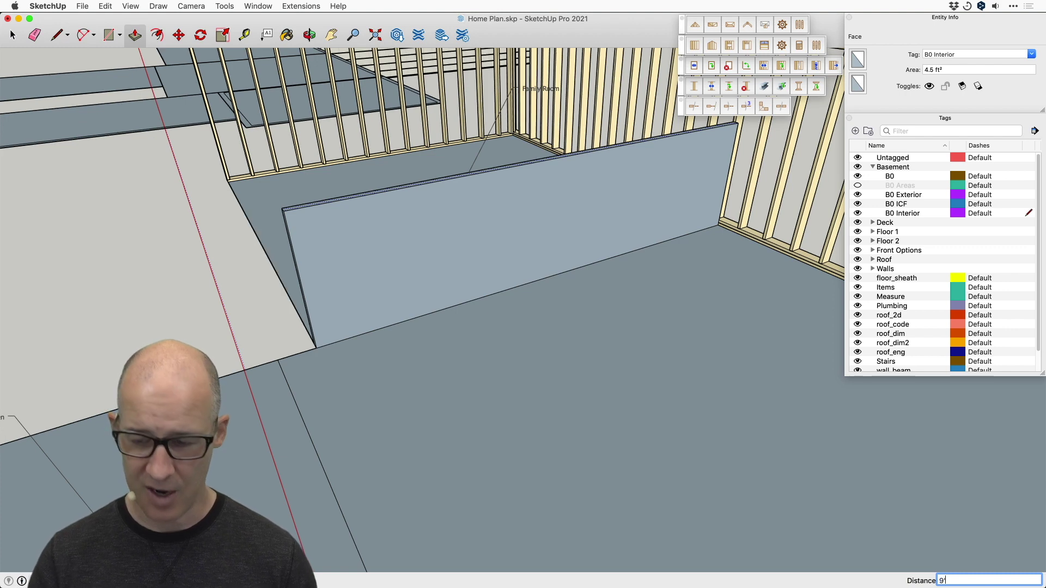
key(Return)
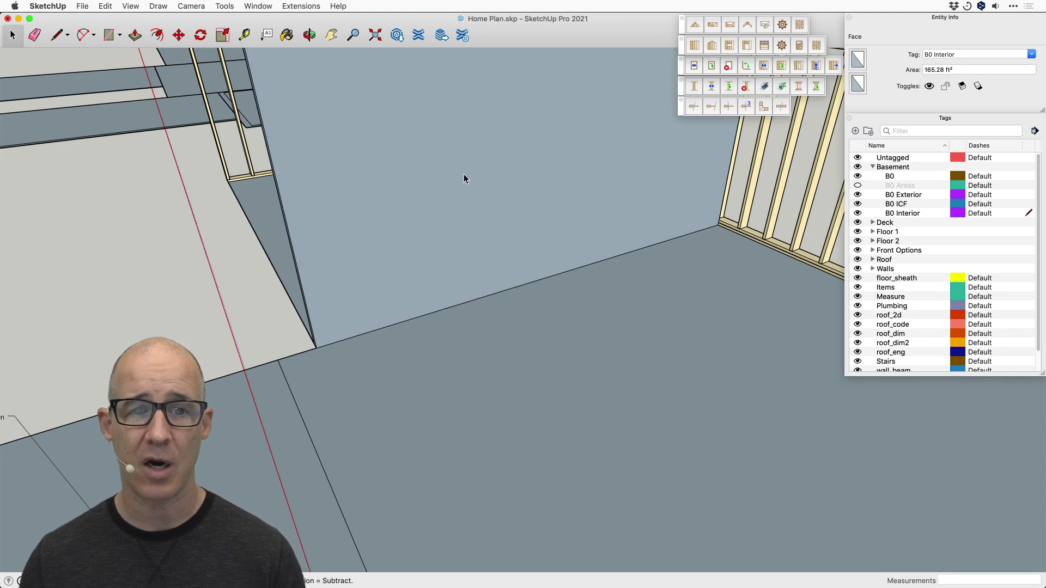
middle_drag(463, 175, 432, 196)
drag(433, 196, 420, 147)
key(space)
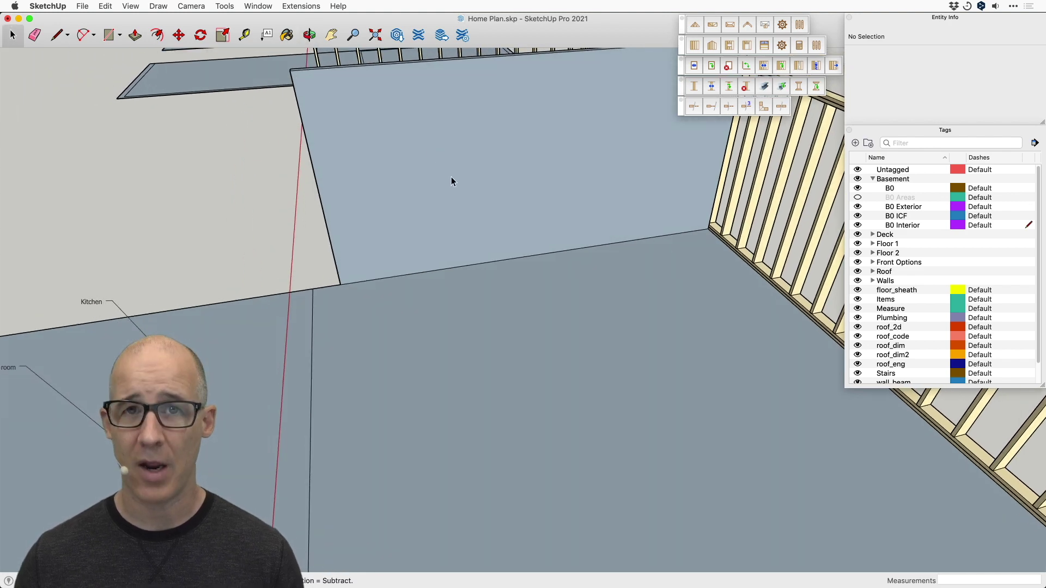
scroll(452, 176, up, 3)
Step: Draw a 3' by 7' door rectangle on the basement wall face, starting at the floor edge
click(112, 36)
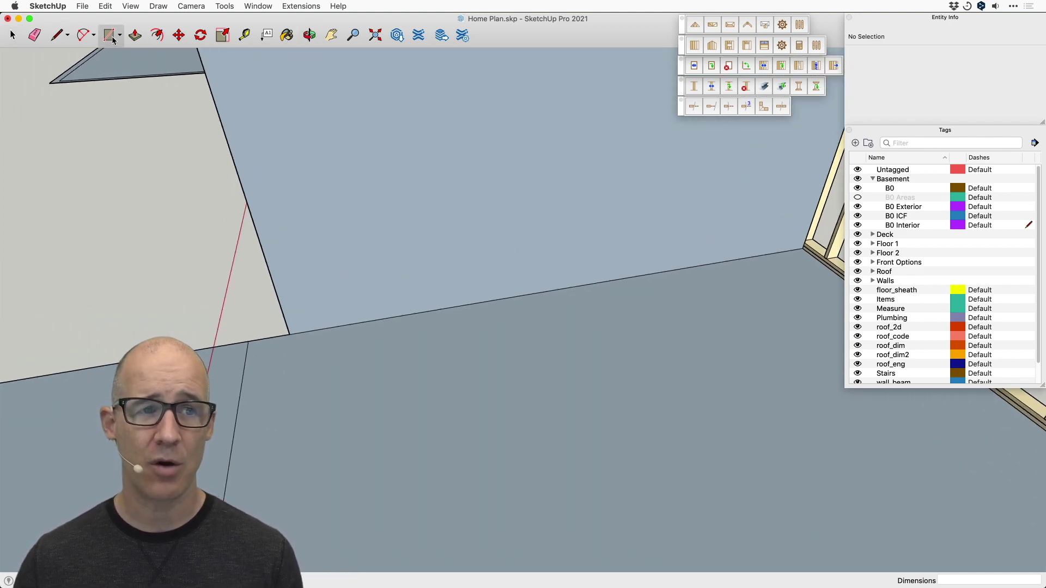
click(383, 319)
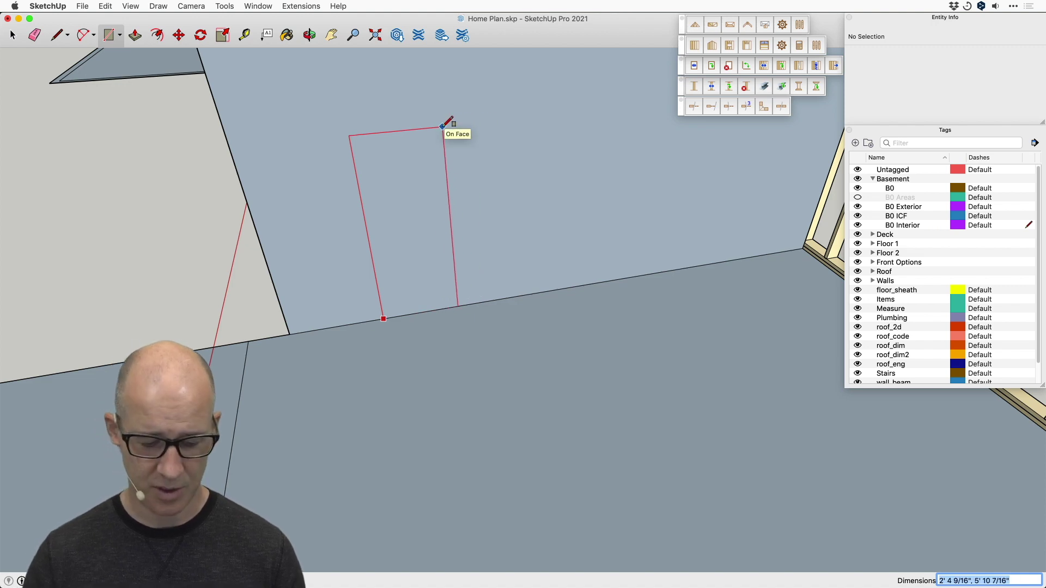
text(3',7)
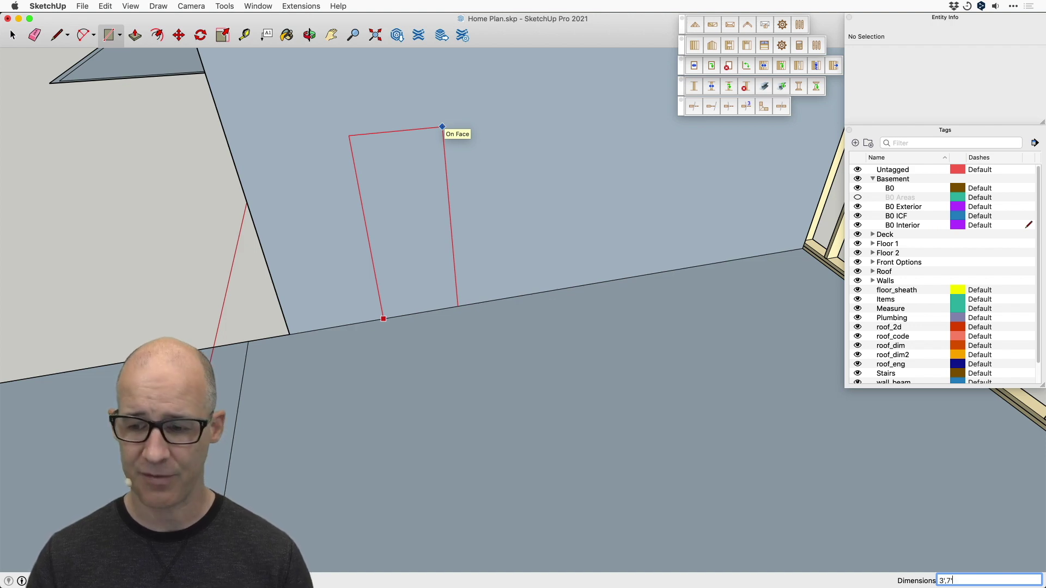
key(Return)
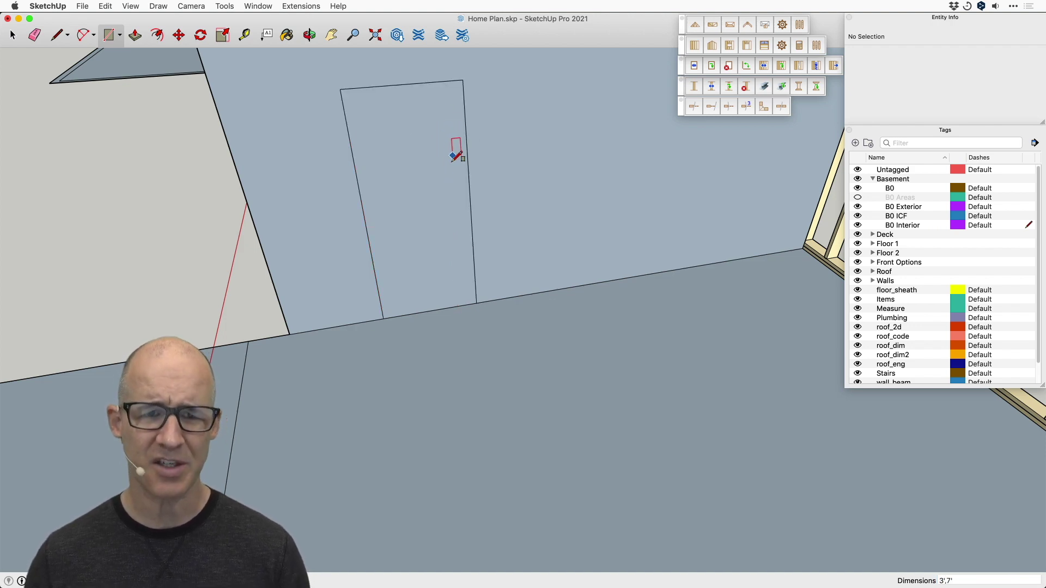
middle_drag(406, 210, 496, 224)
key(r)
scroll(527, 269, up, 3)
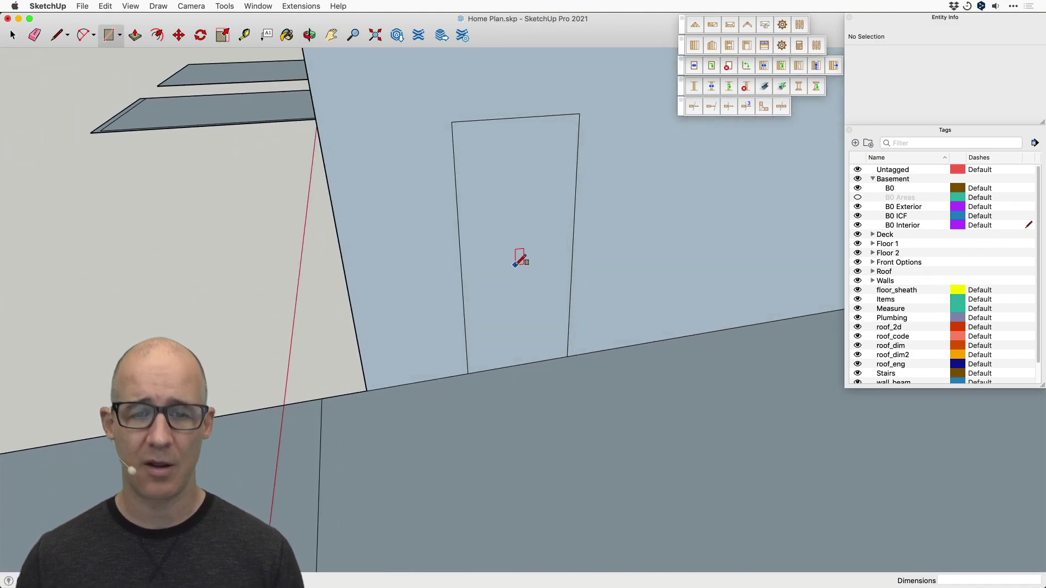
Step: Push/Pull the door rectangle through the wall to open the doorway
key(p)
click(519, 268)
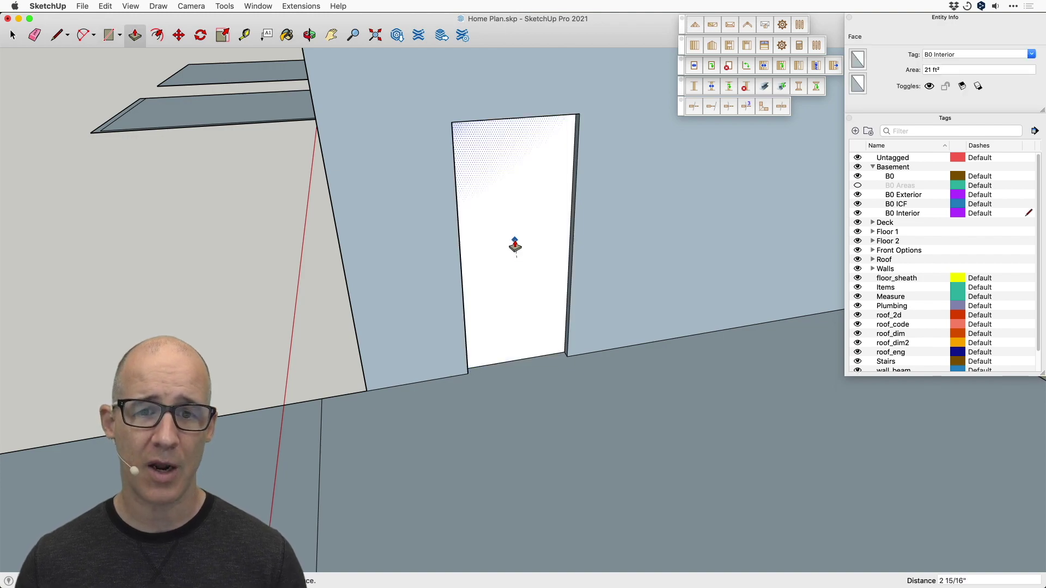
click(513, 245)
middle_drag(521, 294, 614, 247)
scroll(613, 248, up, 2)
scroll(614, 248, up, 1)
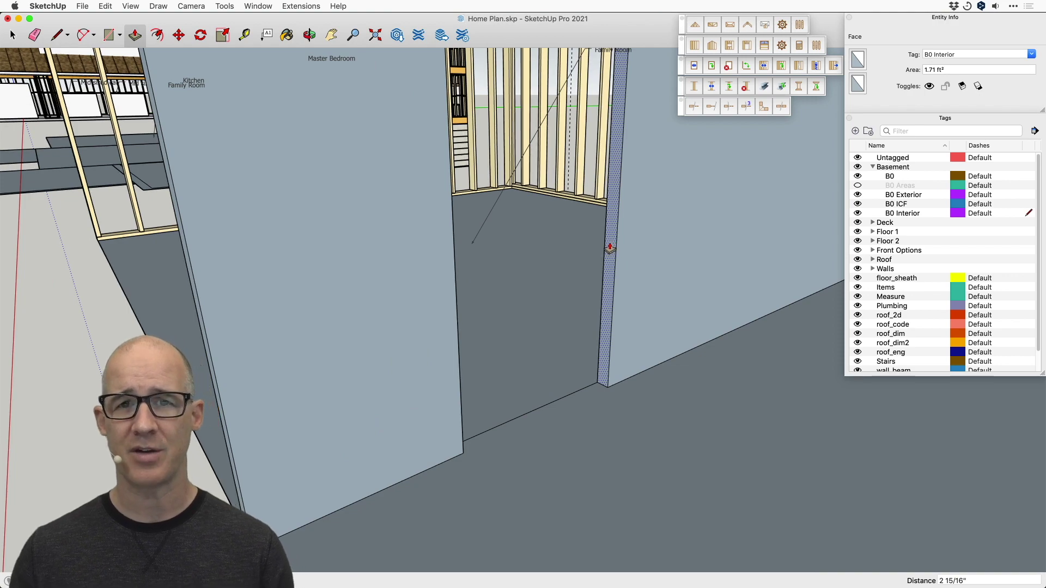
middle_drag(610, 248, 588, 357)
key(Escape)
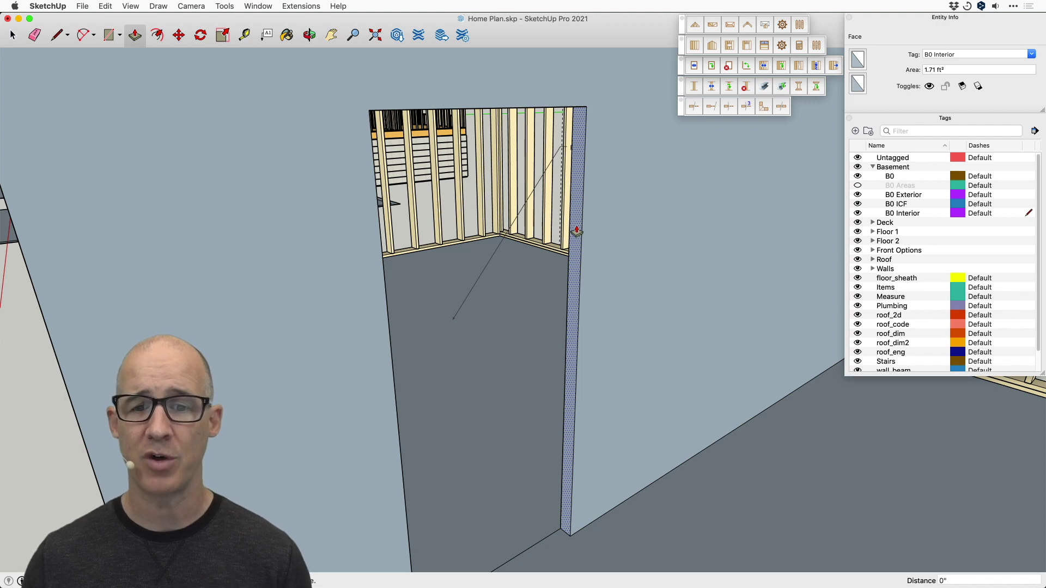
Step: Push/Pull one doorway jamb face sideways by 2'
drag(578, 228, 606, 223)
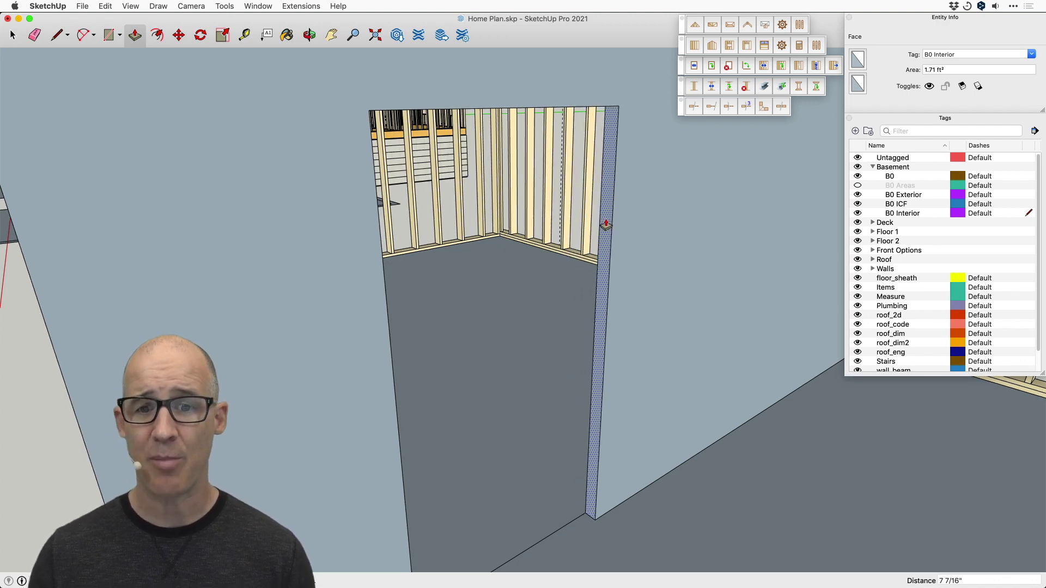
text(2')
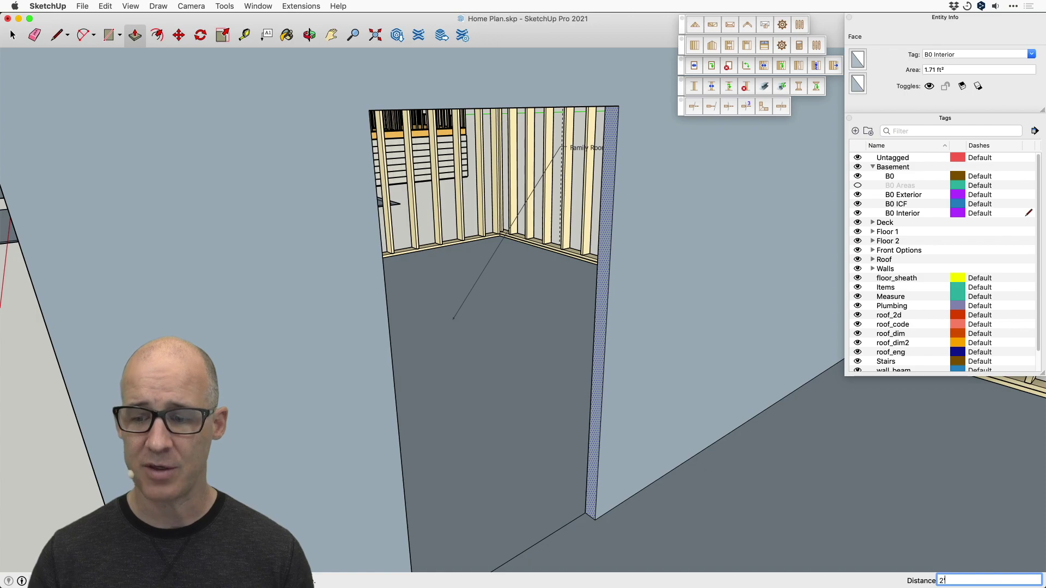
key(Return)
Step: Push the opposite jamb face 2' so the opening keeps its width
middle_drag(615, 241, 560, 299)
scroll(444, 329, down, 5)
scroll(351, 334, up, 6)
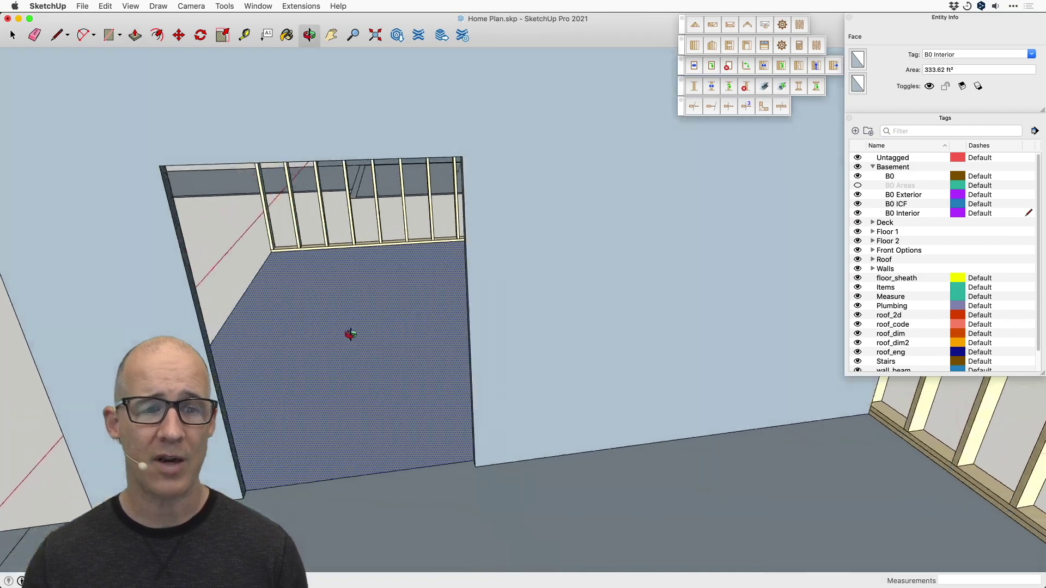
click(189, 287)
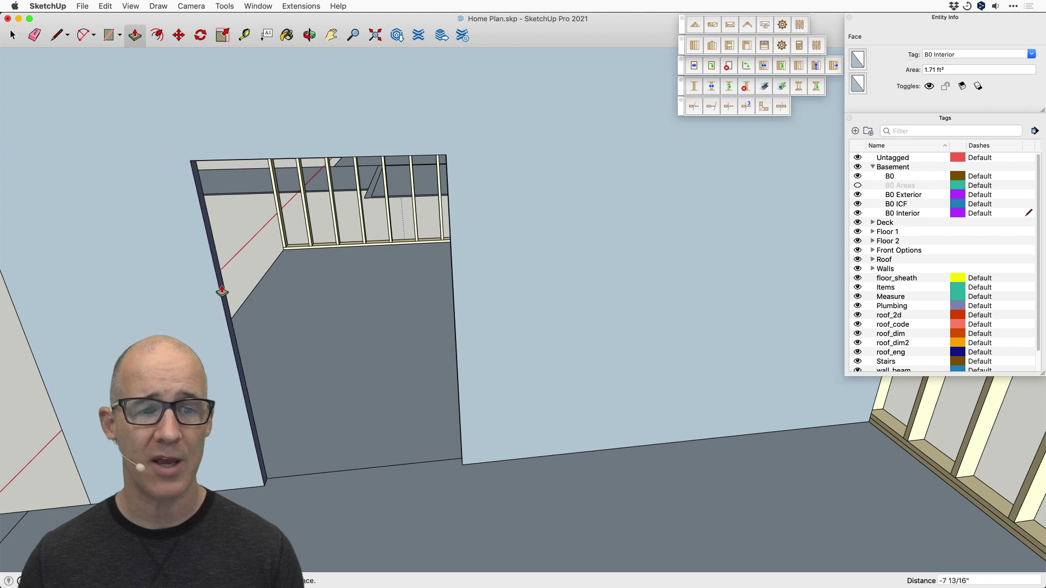
text(2')
key(Return)
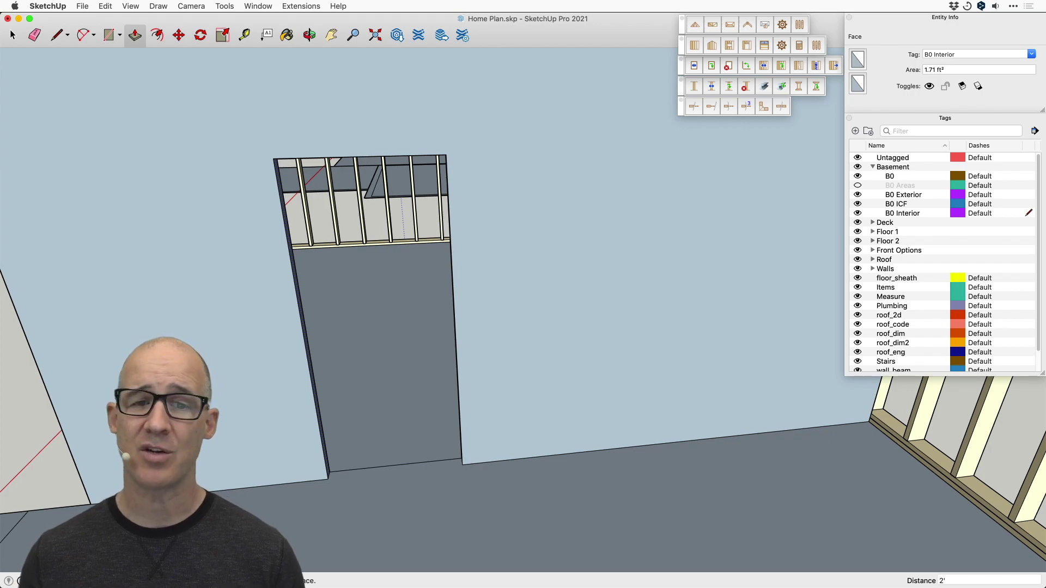
Step: Insert a 36 x 80 inch door opening with a 6X6 header into the framed Family Room wall
scroll(447, 311, down, 5)
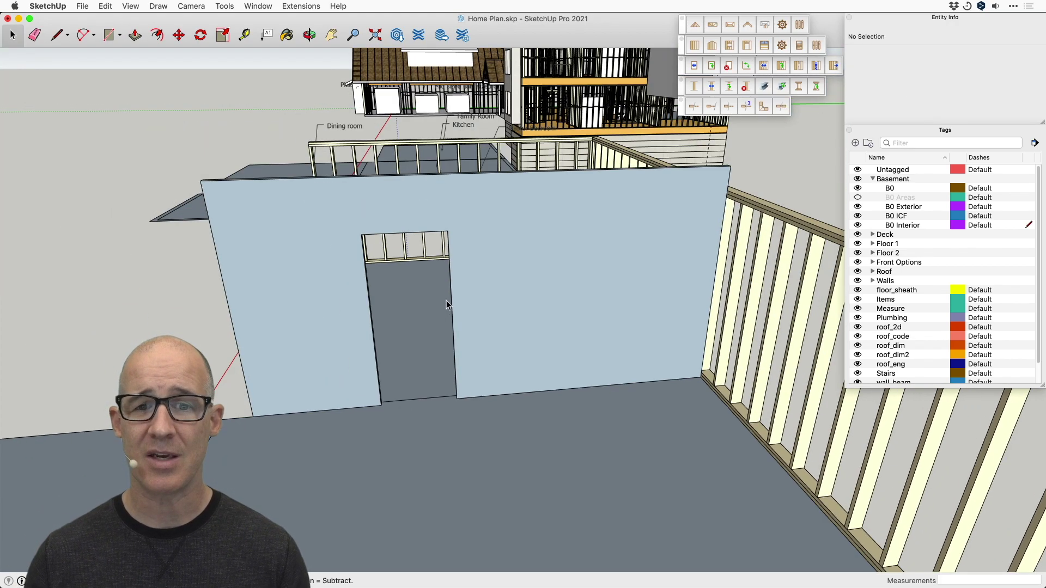
middle_drag(446, 299, 589, 176)
scroll(592, 152, up, 3)
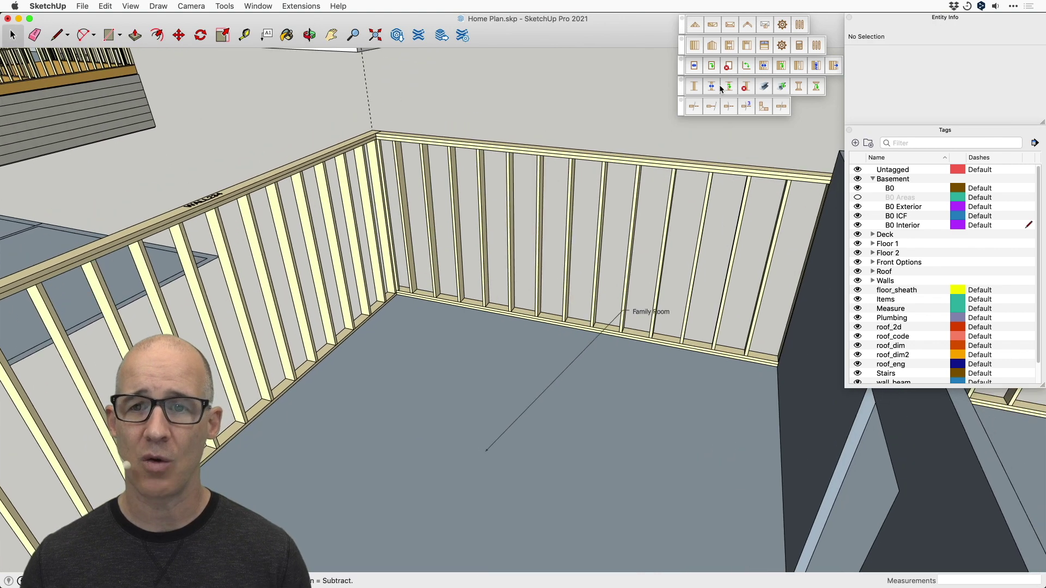
click(748, 48)
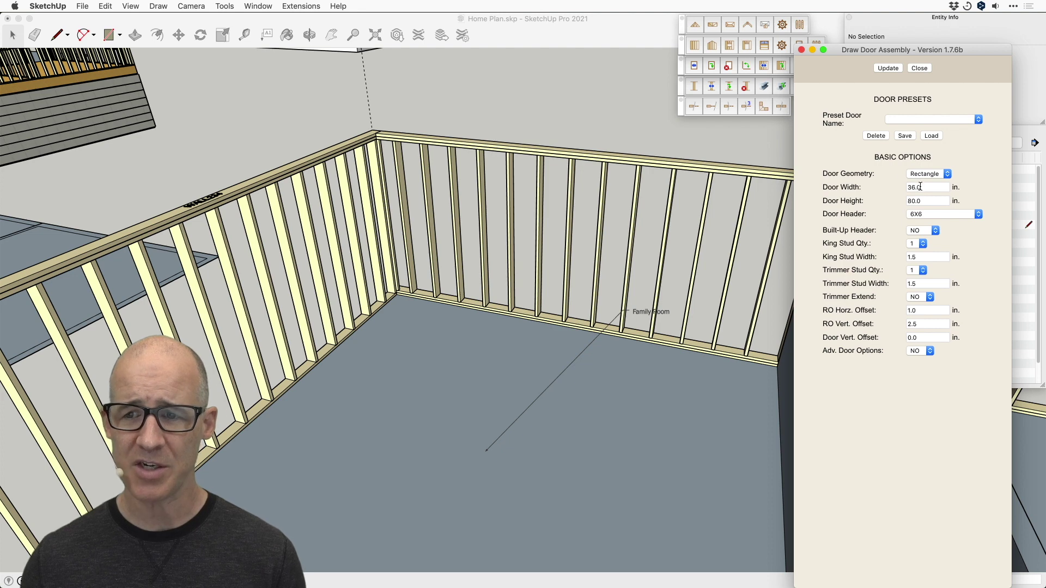
click(568, 200)
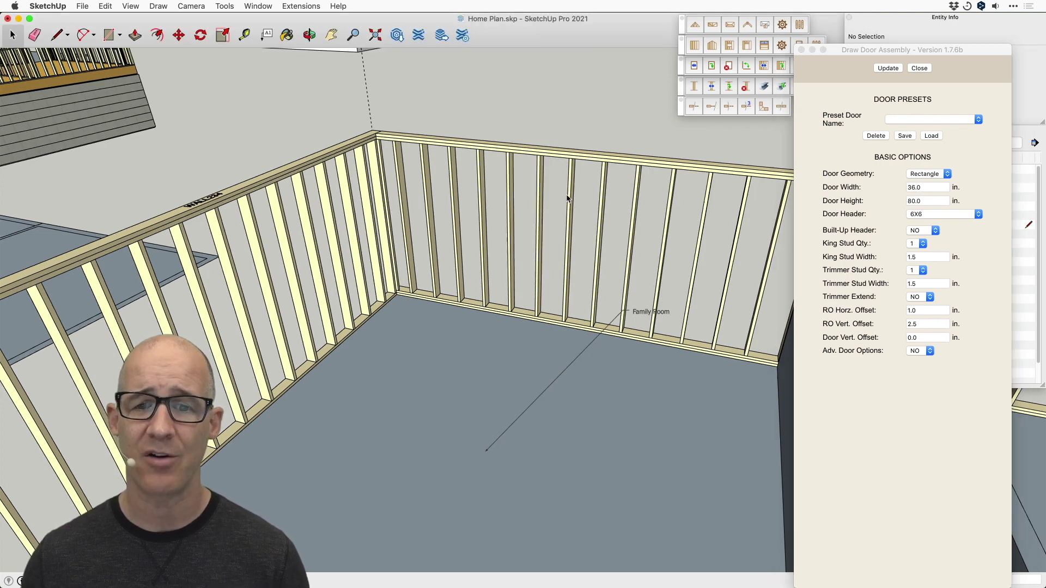
click(584, 228)
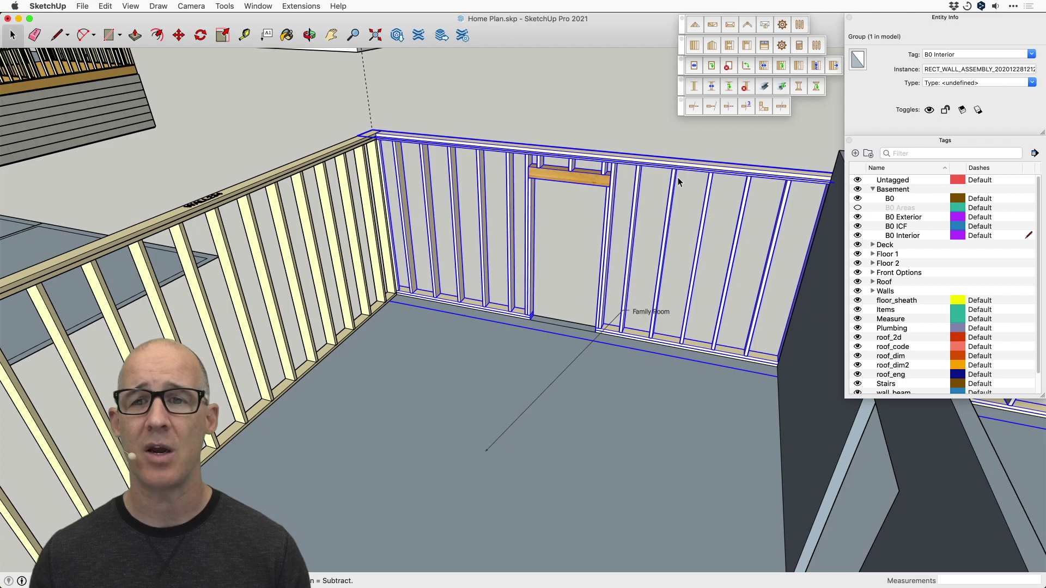
Step: Slide the framed door to a new position along the Family Room wall with Medeek Move Door
middle_drag(620, 203, 686, 215)
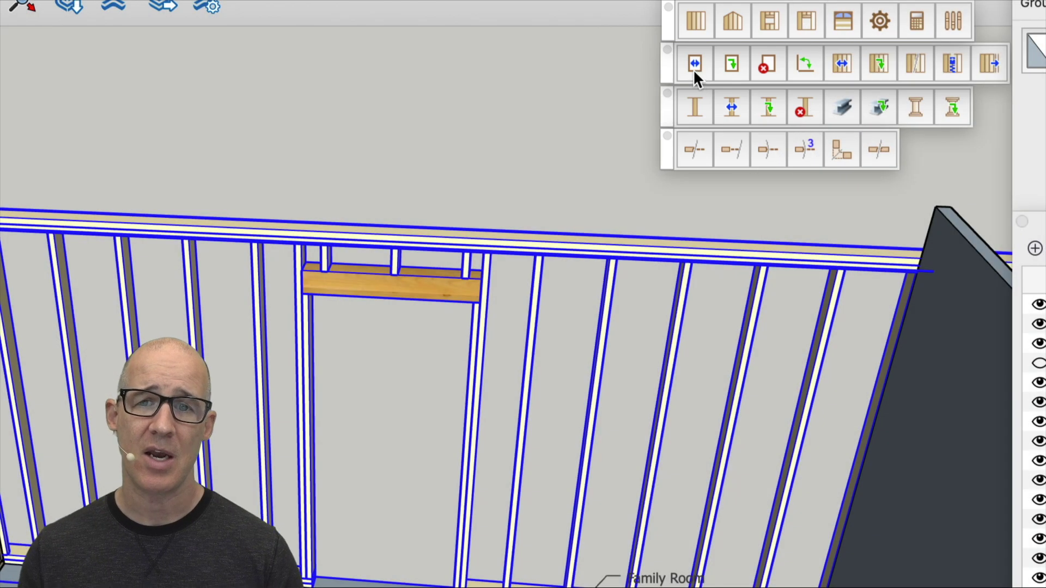
click(693, 65)
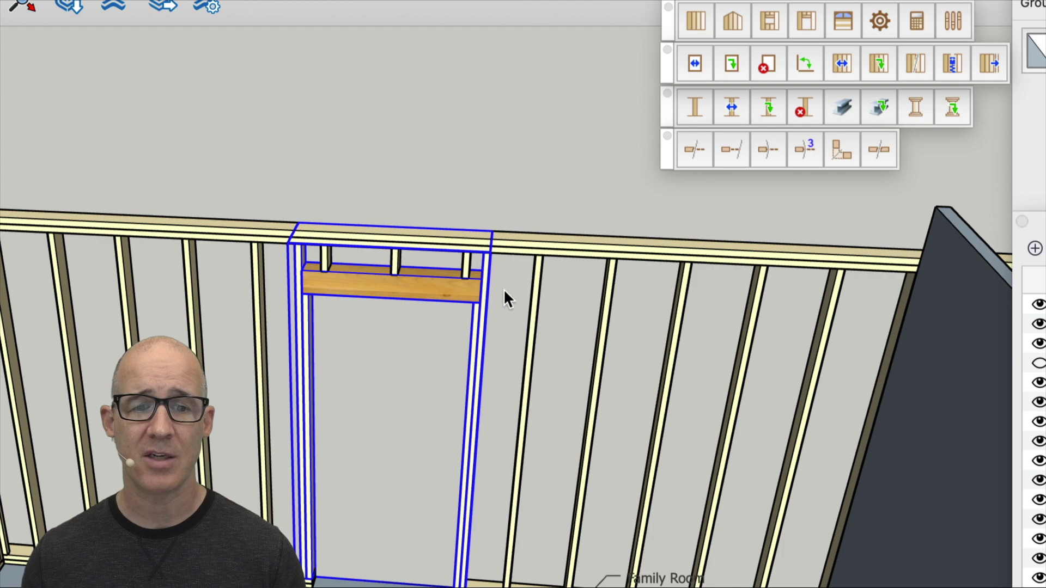
scroll(507, 305, down, 5)
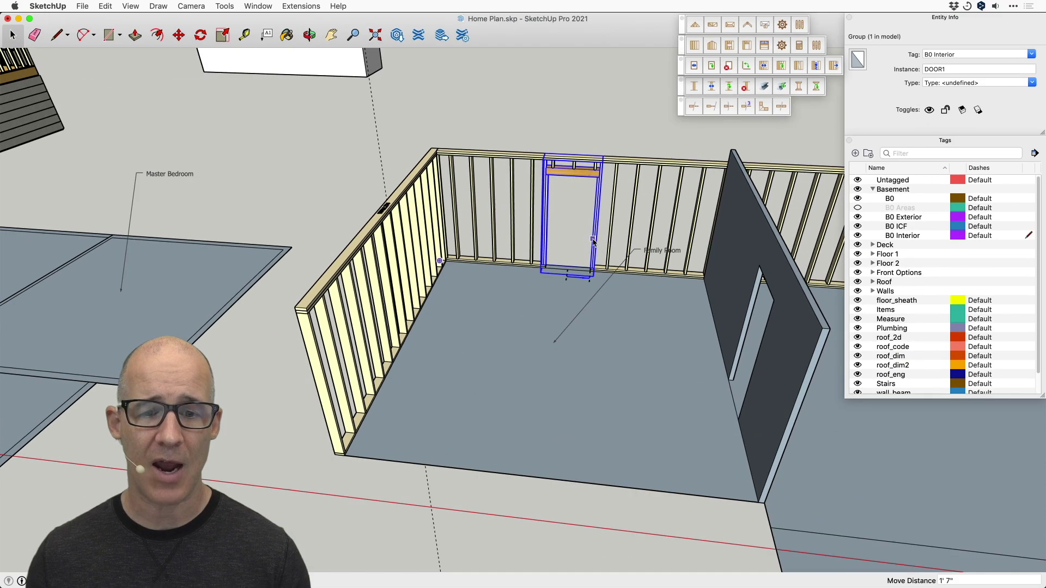
scroll(581, 280, up, 5)
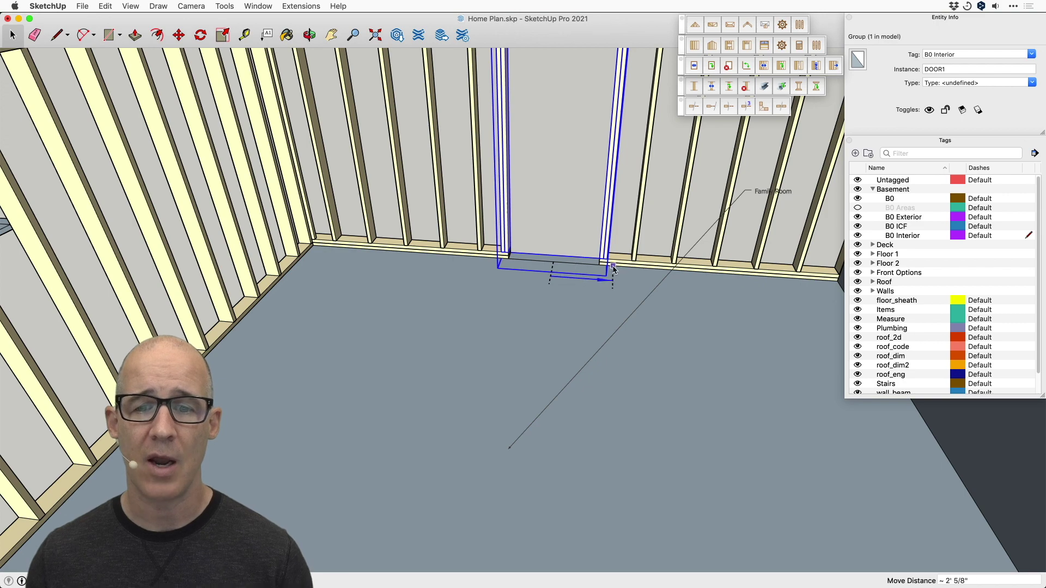
key(Delete)
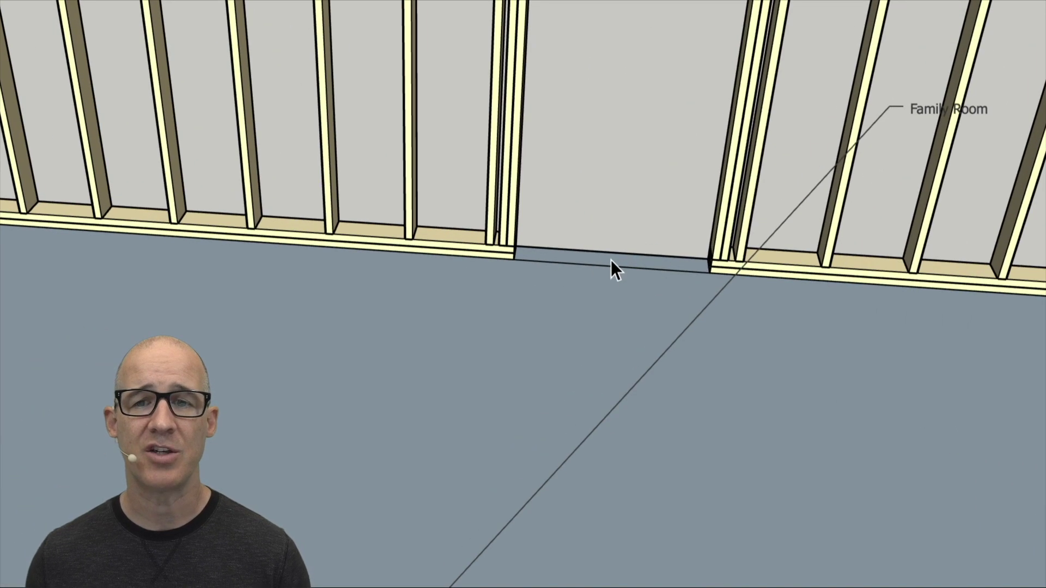
mouse_move(612, 259)
middle_down()
mouse_move(670, 206)
mouse_move(632, 229)
mouse_move(585, 235)
middle_up()
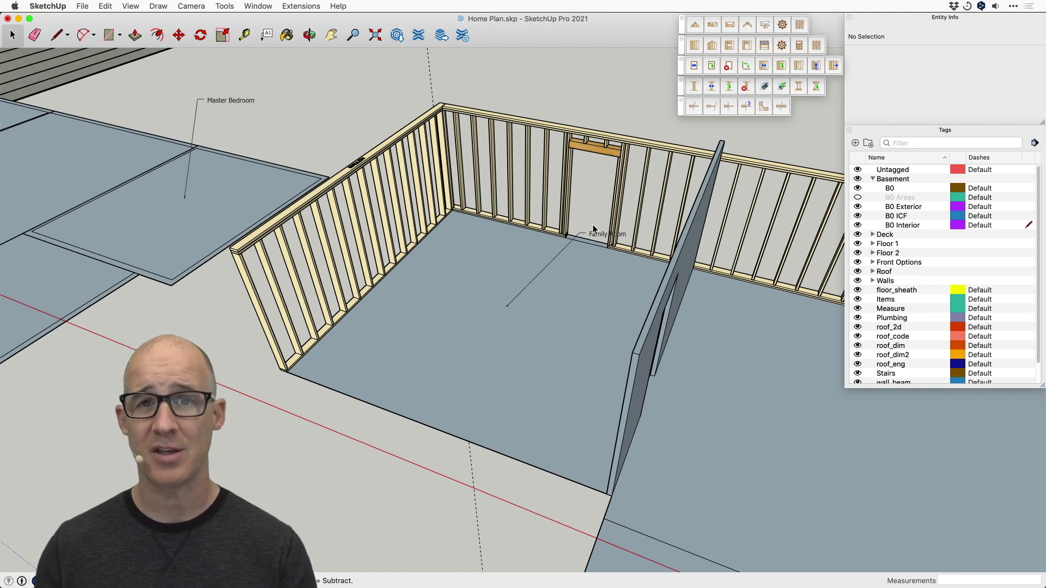
middle_drag(592, 225, 616, 220)
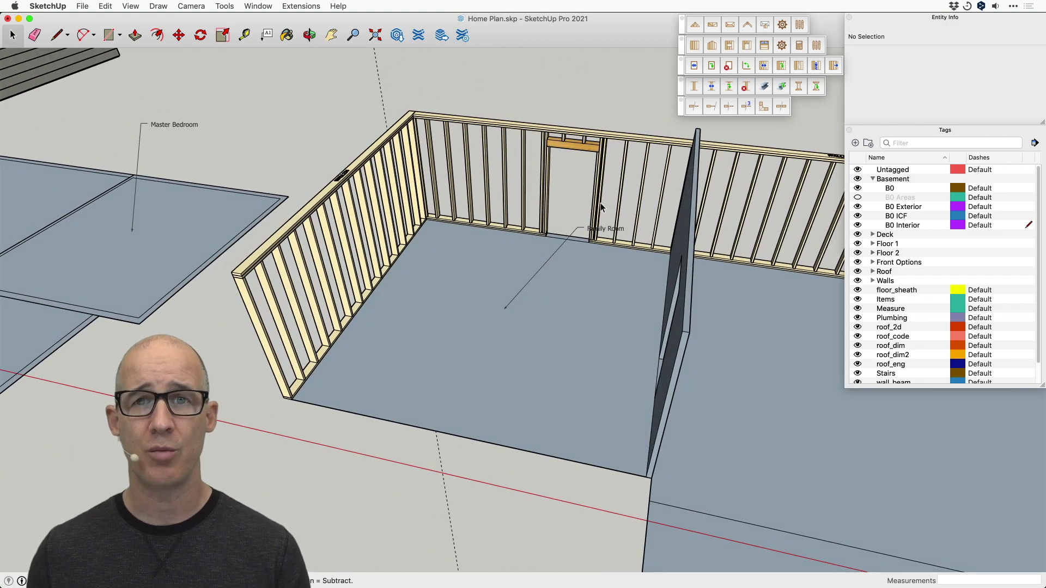